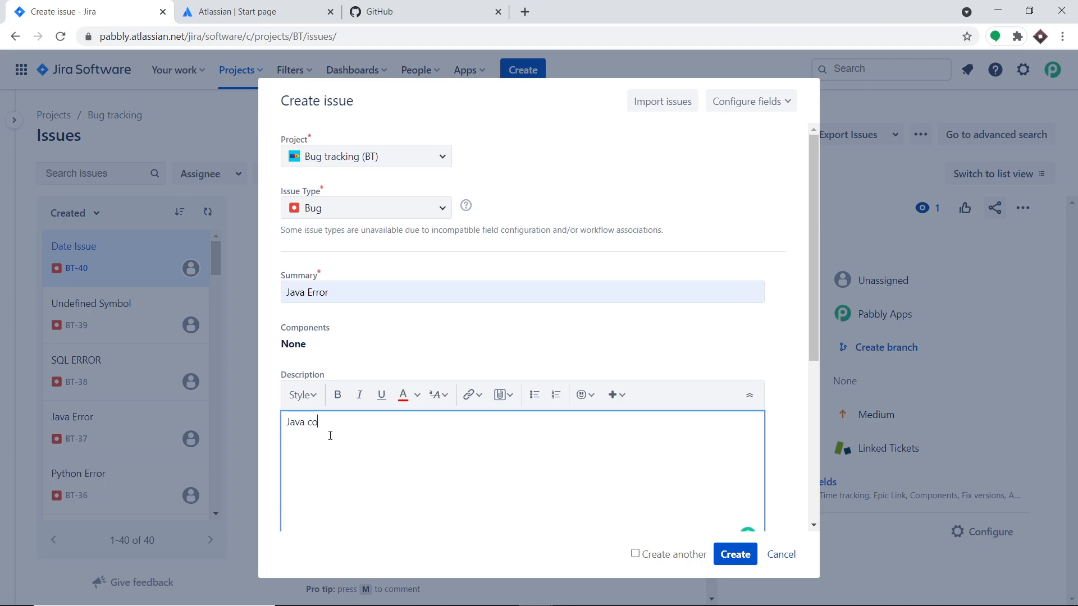
Step: Complete the Java Error bug's description so it ends in "are stuck", create the issue, and refresh GitHub's dashboard to check its activity
{"action": "type", "text": "ers are stuck"}
{"action": "left_click", "coordinate": [735, 554]}
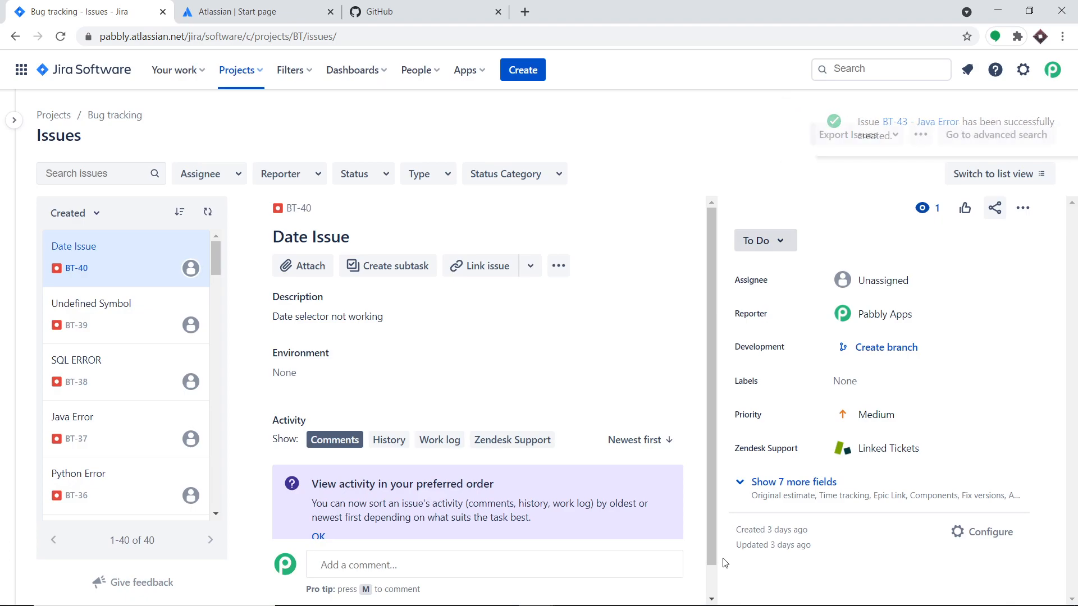
{"action": "left_click", "coordinate": [456, 7]}
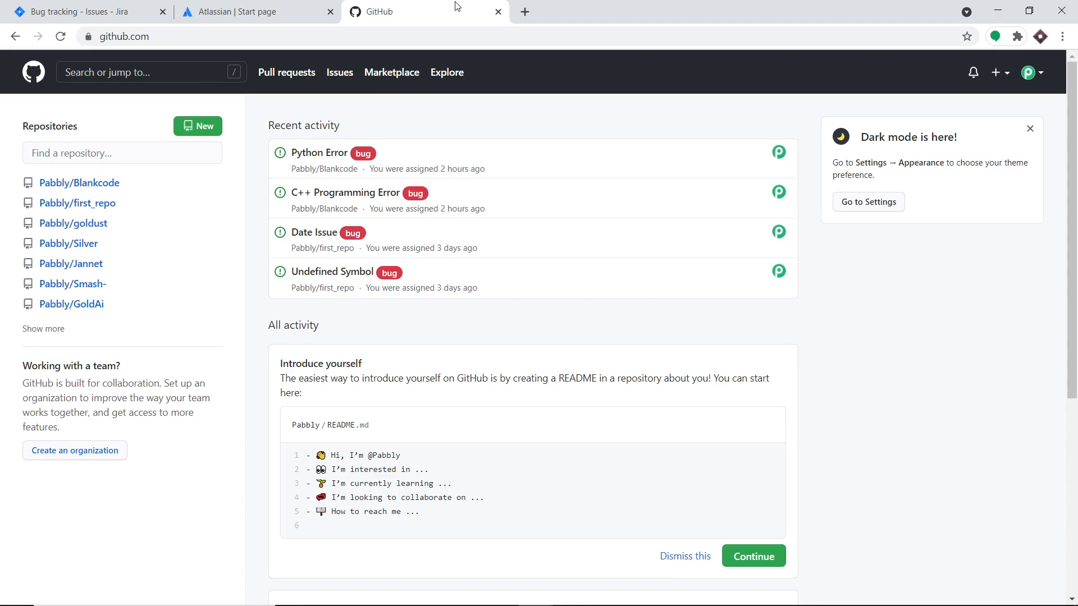
{"action": "left_click", "coordinate": [62, 36]}
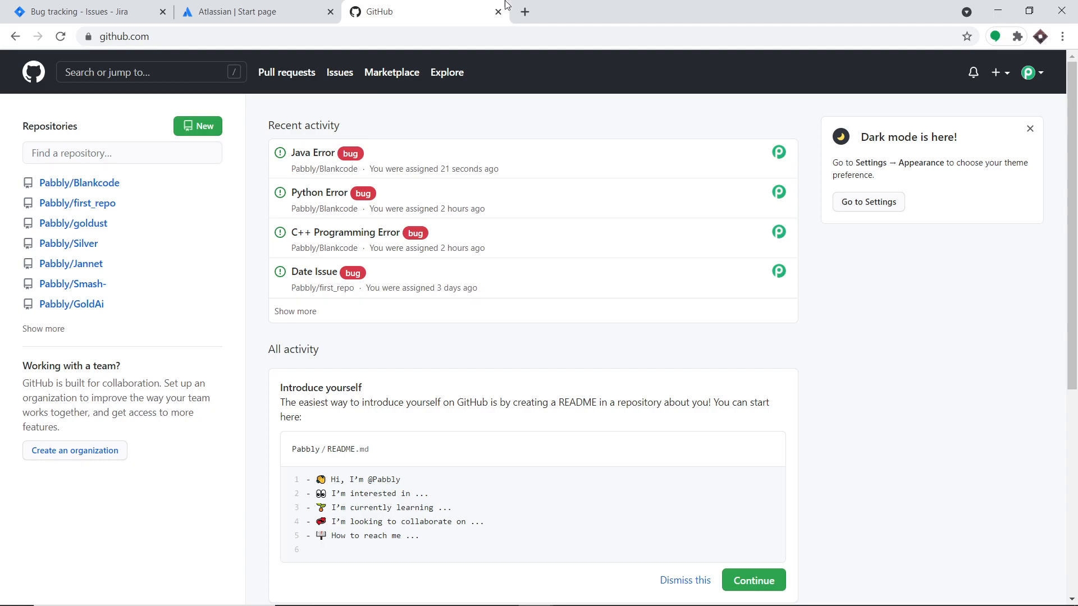
Step: Open pabbly.com in a new browser tab, sign in, and access the Connect application
{"action": "left_click", "coordinate": [525, 12]}
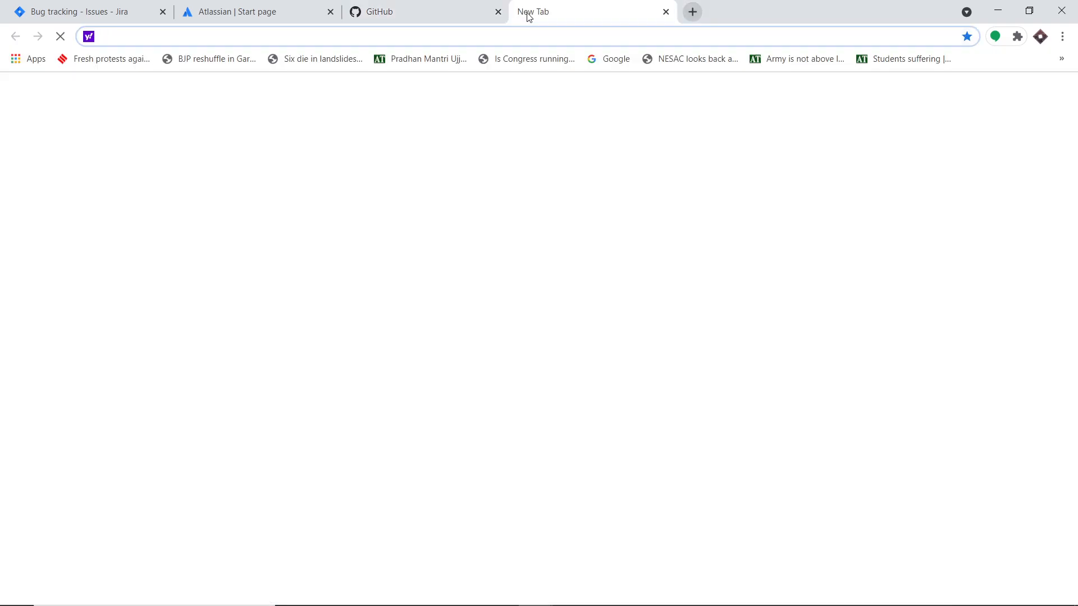
{"action": "type", "text": "pabbly.com"}
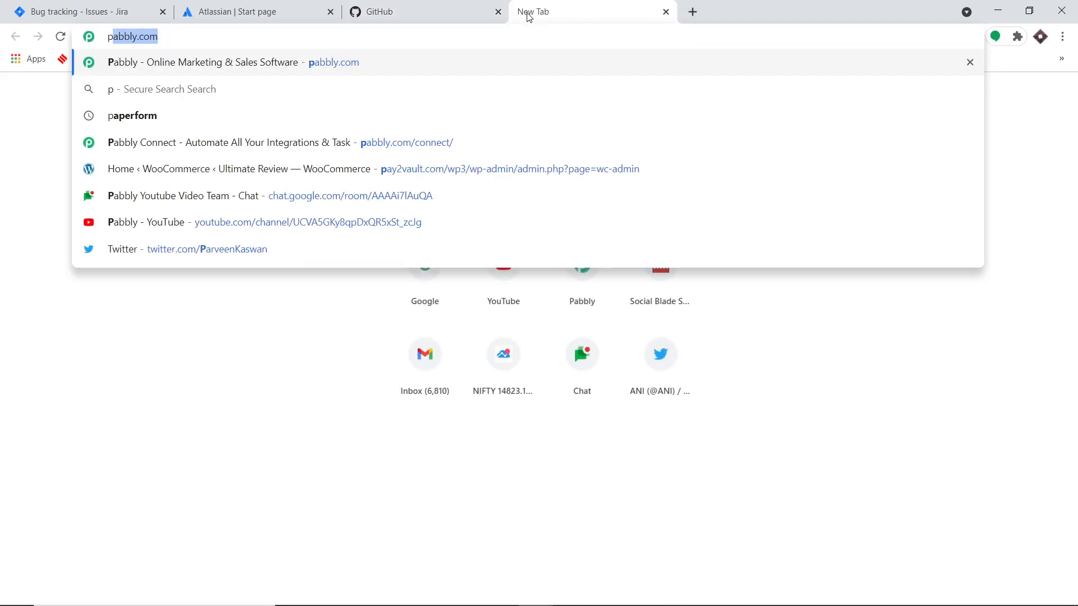
{"action": "key", "text": "Return"}
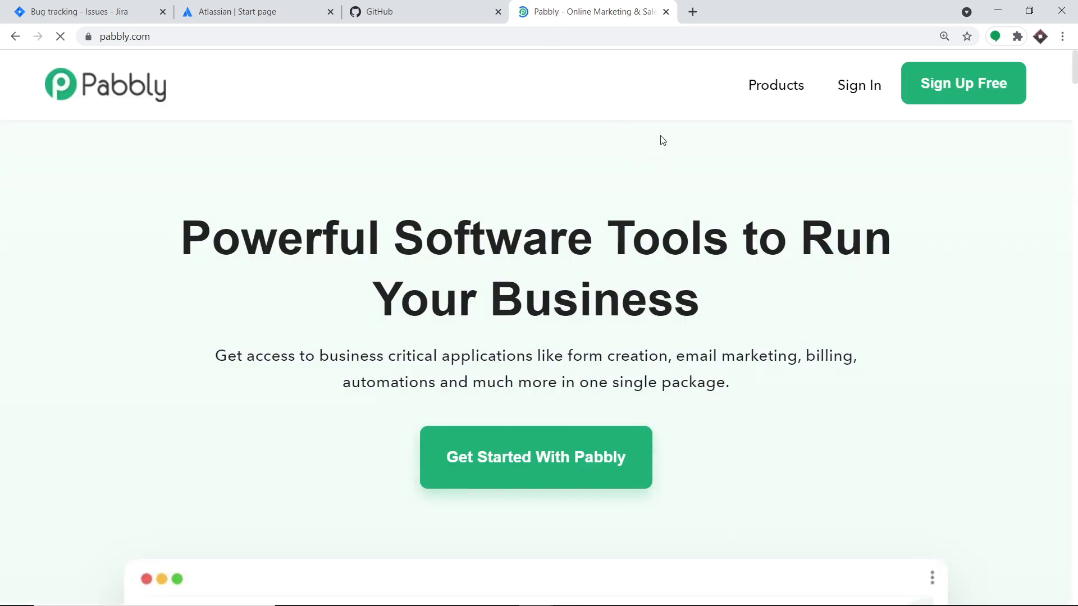
{"action": "left_click", "coordinate": [861, 93]}
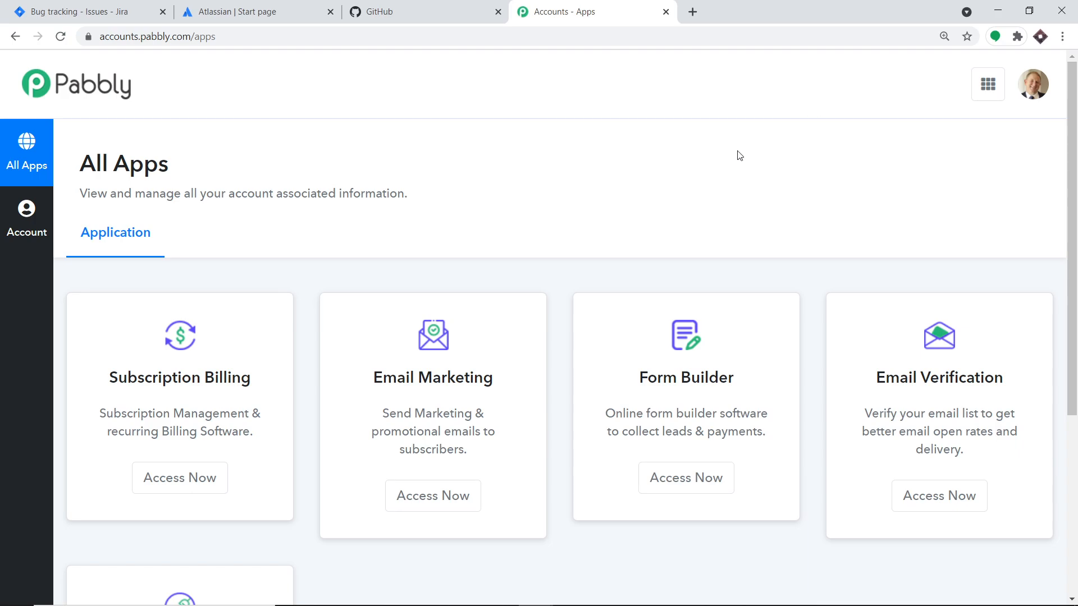
{"action": "scroll", "coordinate": [713, 158], "scroll_direction": "down", "scroll_amount": 5}
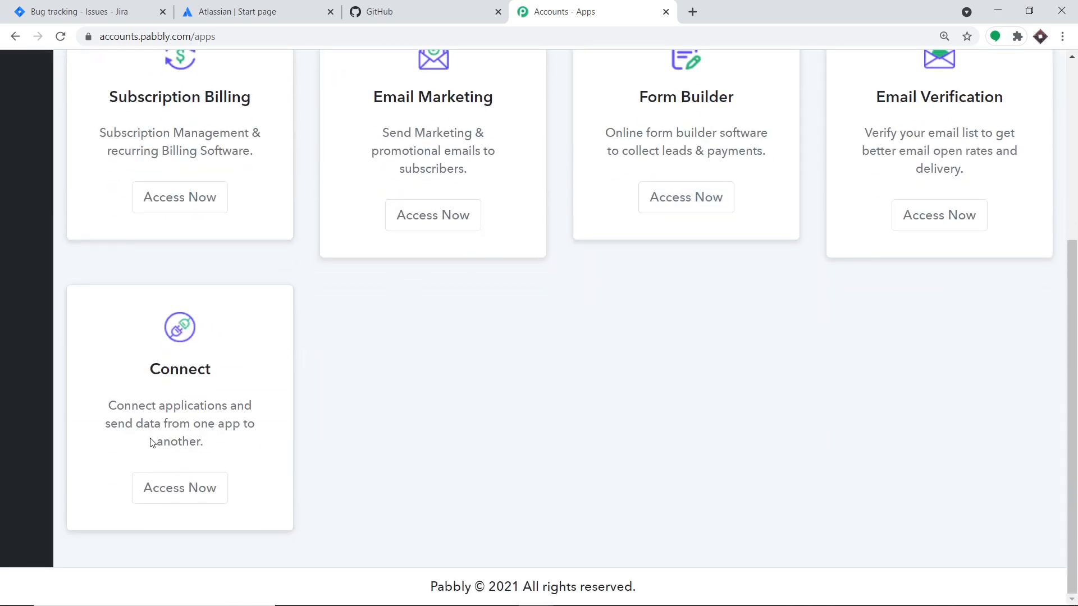
{"action": "left_click", "coordinate": [159, 484]}
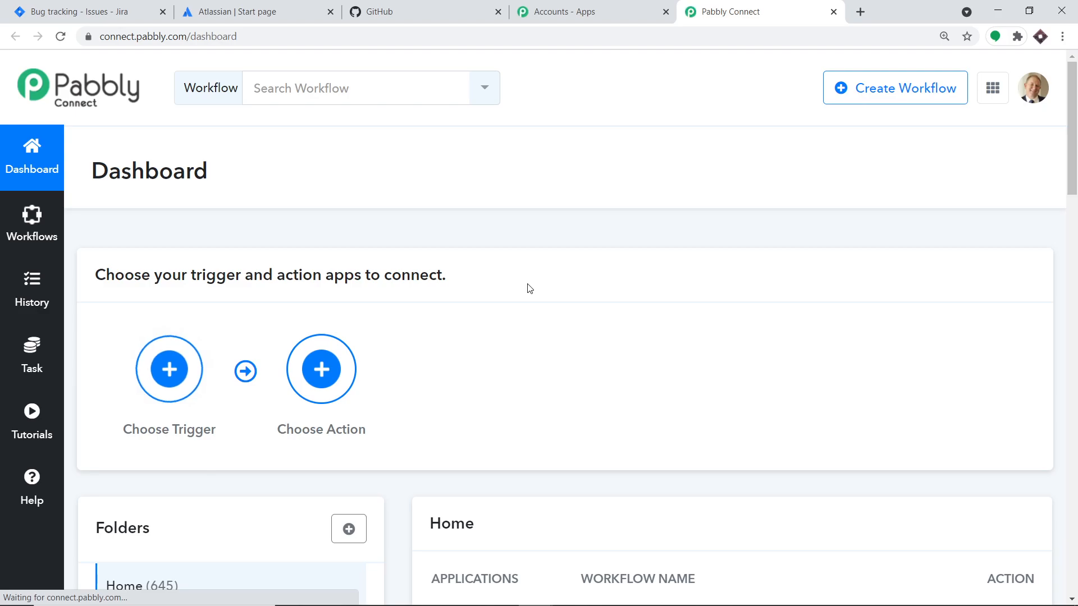
Step: Disable the existing "Jira Connect To GitHub" workflow
{"action": "scroll", "coordinate": [671, 265], "scroll_direction": "down", "scroll_amount": 5}
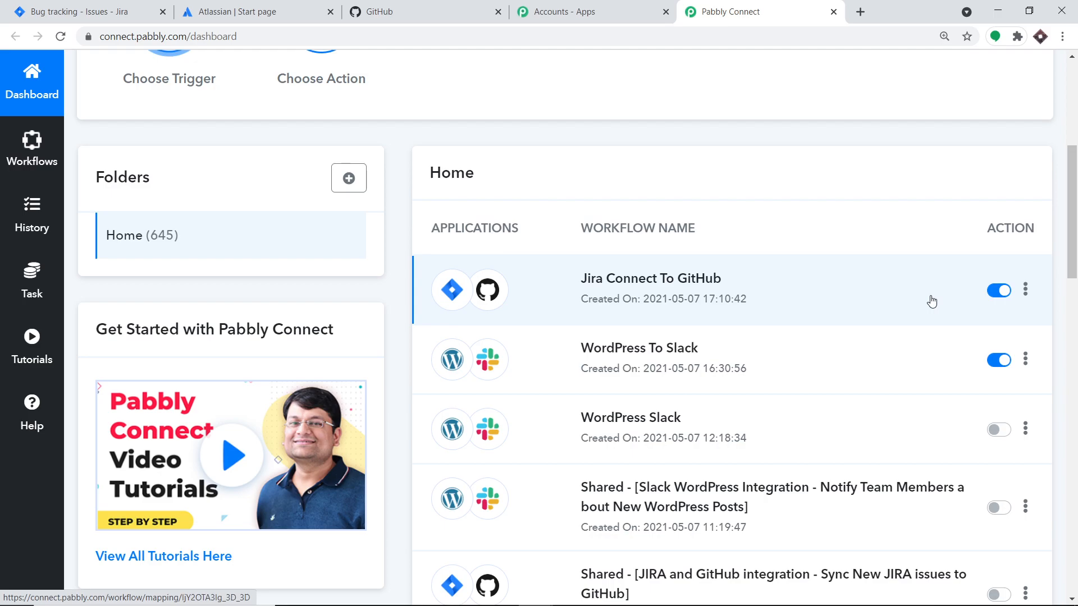
{"action": "left_click", "coordinate": [997, 291]}
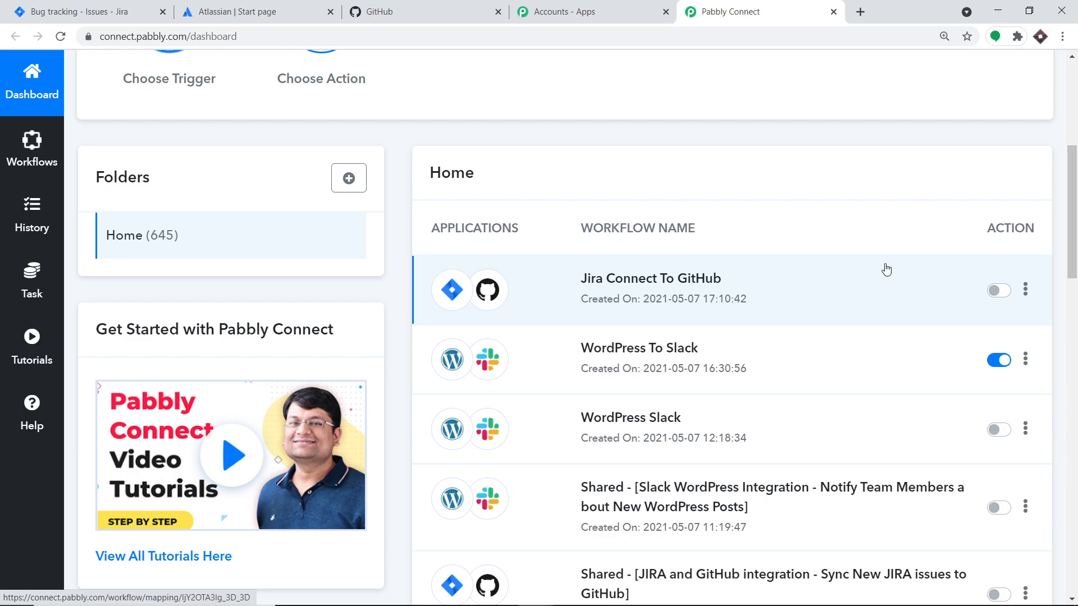
Step: Create a new workflow named "Jira To GitHub"
{"action": "scroll", "coordinate": [886, 270], "scroll_direction": "up", "scroll_amount": 6}
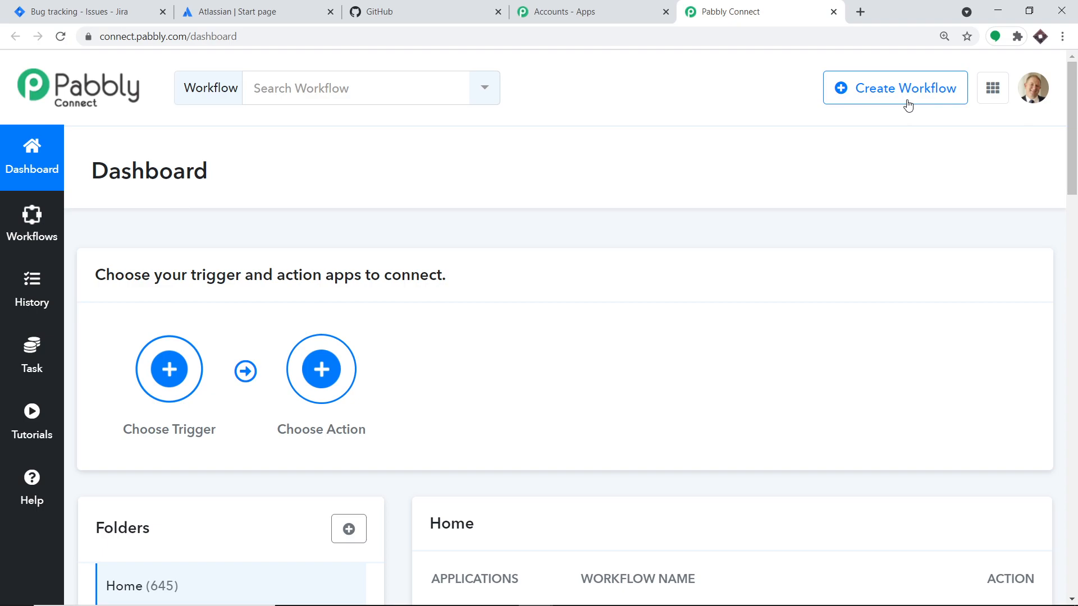
{"action": "left_click", "coordinate": [908, 101]}
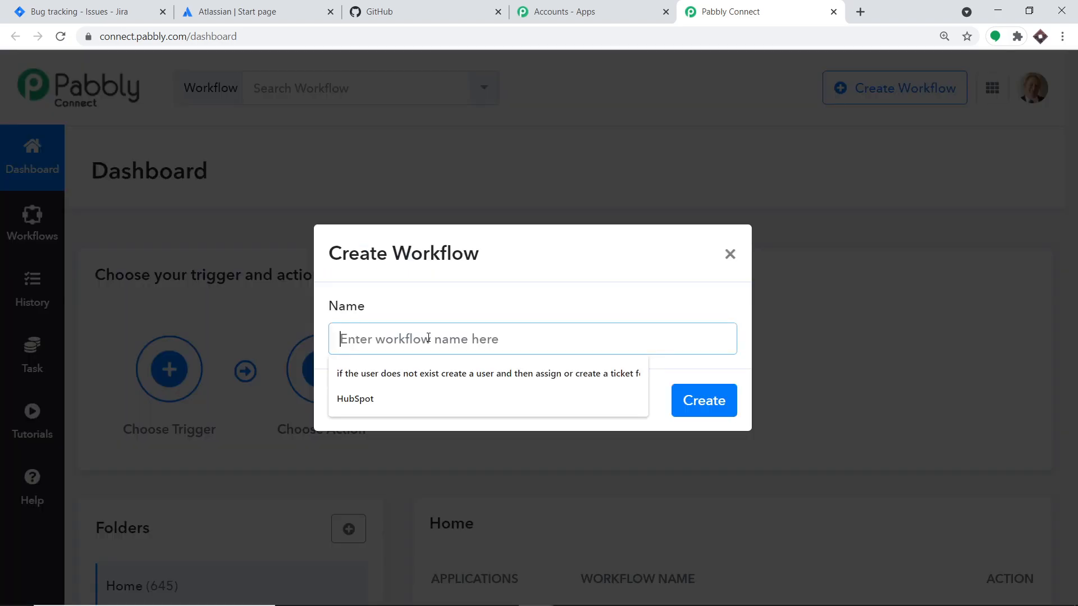
{"action": "type", "text": "Jira To GitHub"}
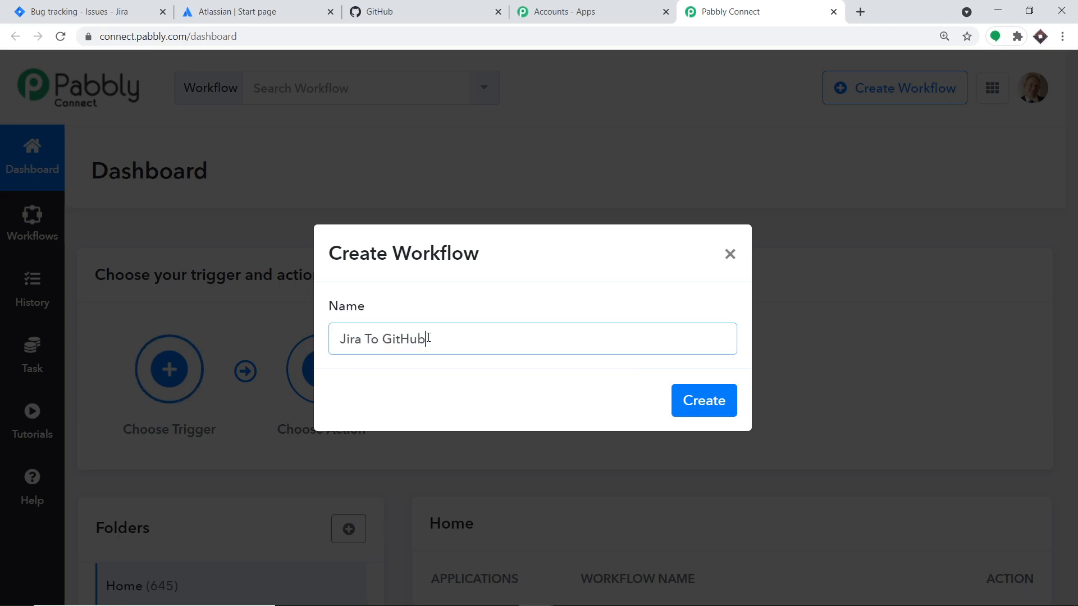
{"action": "left_click", "coordinate": [704, 400]}
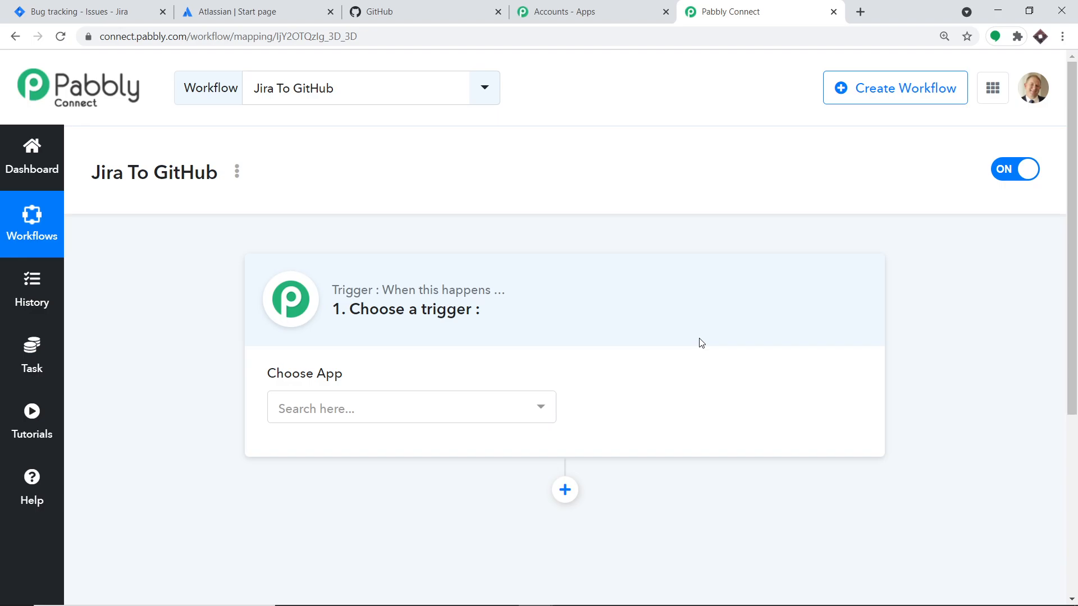
Step: Set the workflow's trigger app to Jira Software (Triggers) with the New Issue event
{"action": "left_click", "coordinate": [463, 405]}
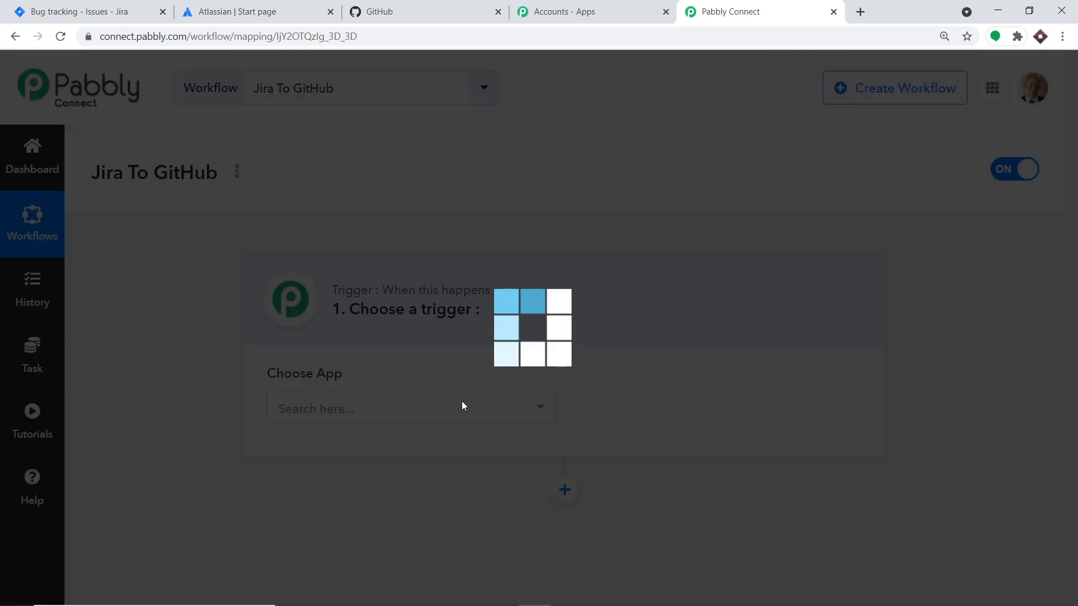
{"action": "type", "text": "ji"}
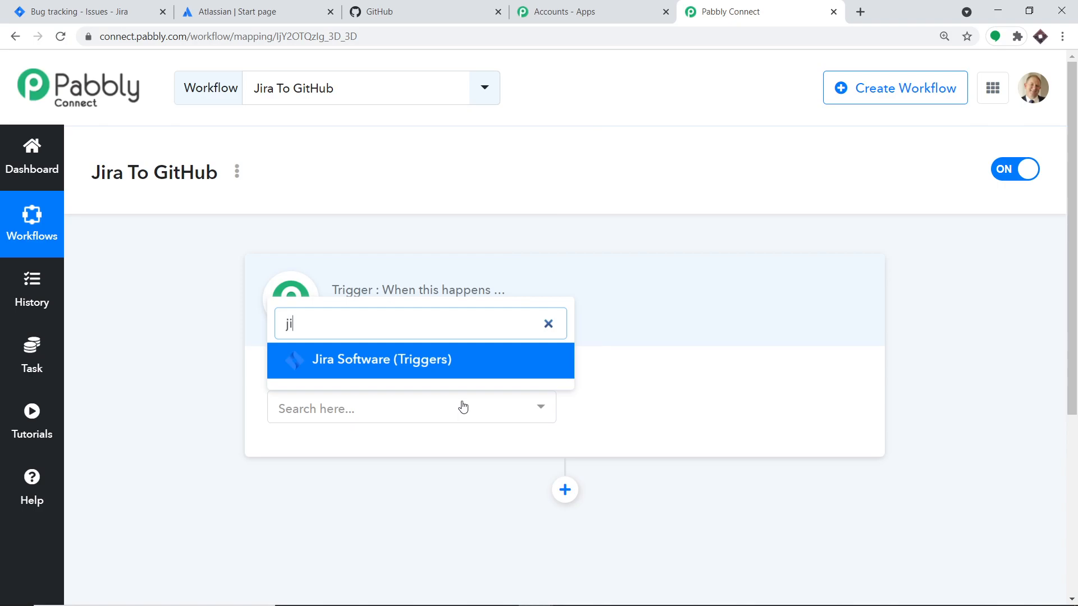
{"action": "key", "text": "Return"}
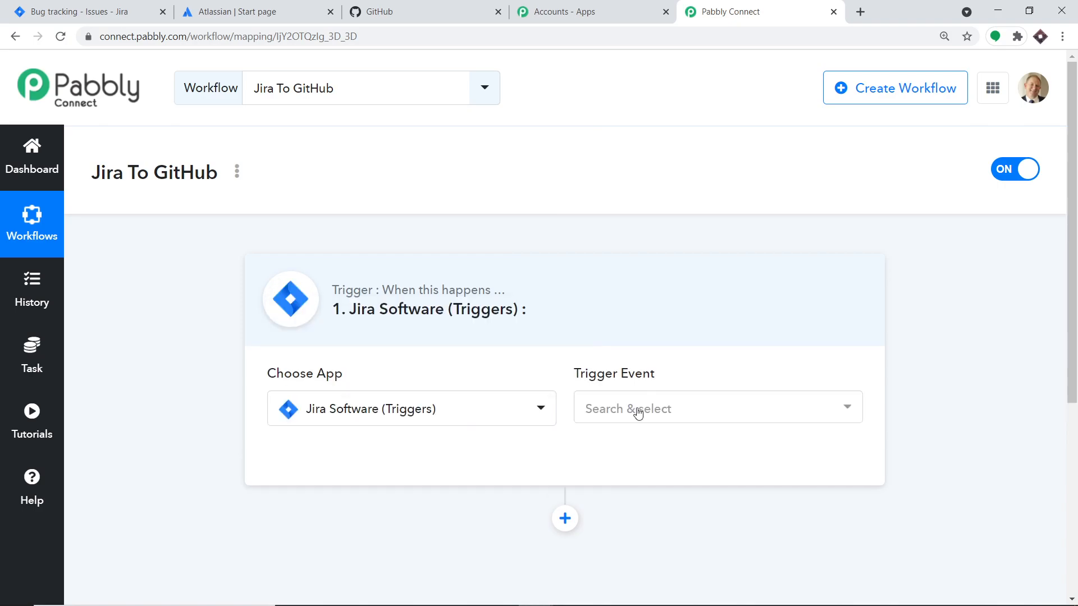
{"action": "left_click", "coordinate": [637, 409]}
{"action": "left_click", "coordinate": [654, 172]}
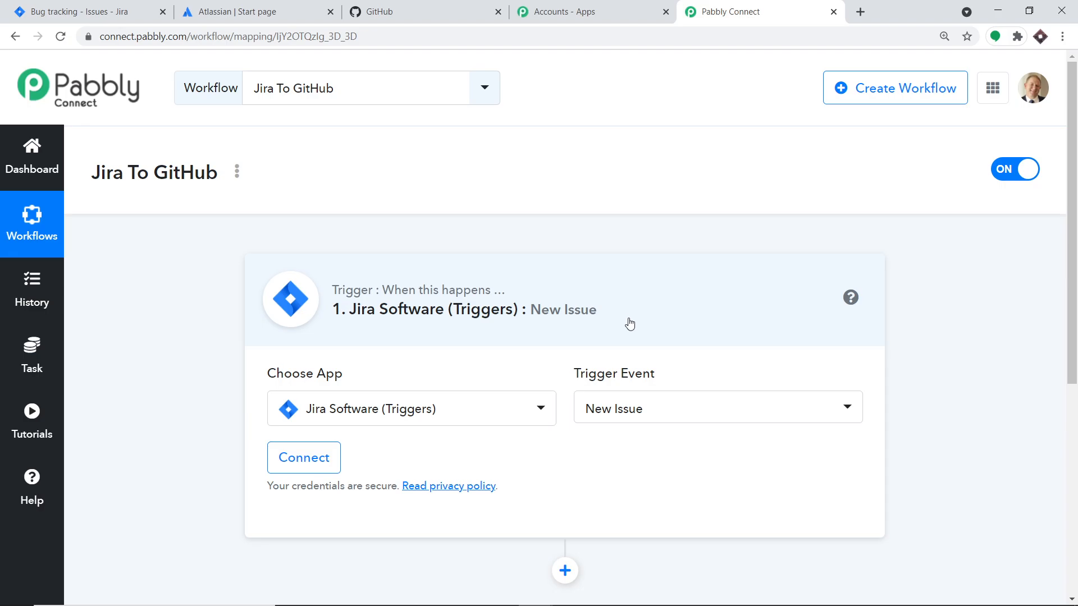
Step: Look through the other Jira trigger events available and open the Pabbly help forum
{"action": "left_click", "coordinate": [664, 422]}
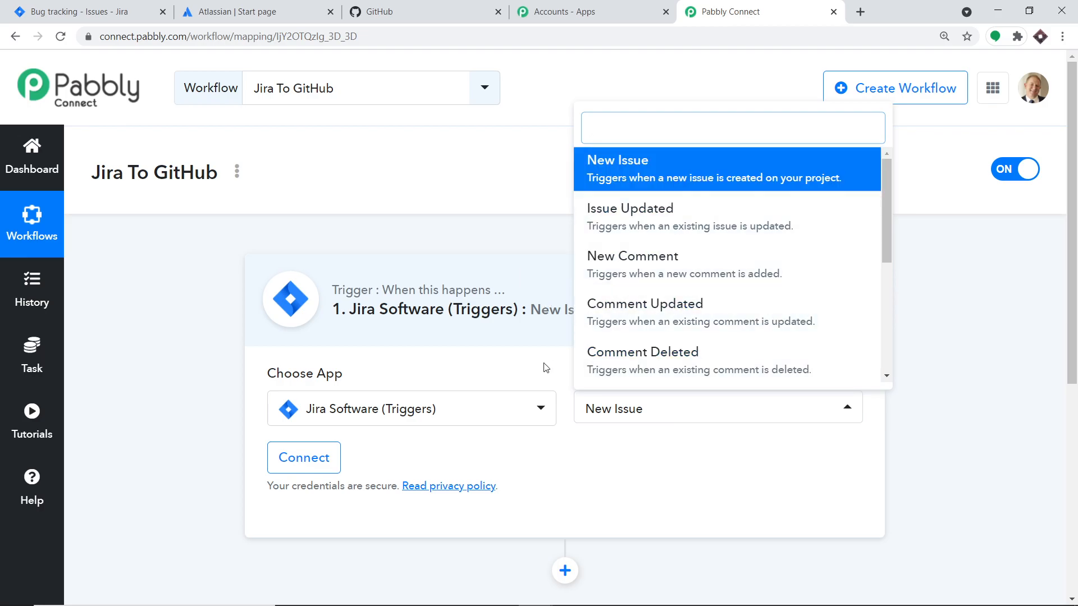
{"action": "scroll", "coordinate": [712, 247], "scroll_direction": "down", "scroll_amount": 5}
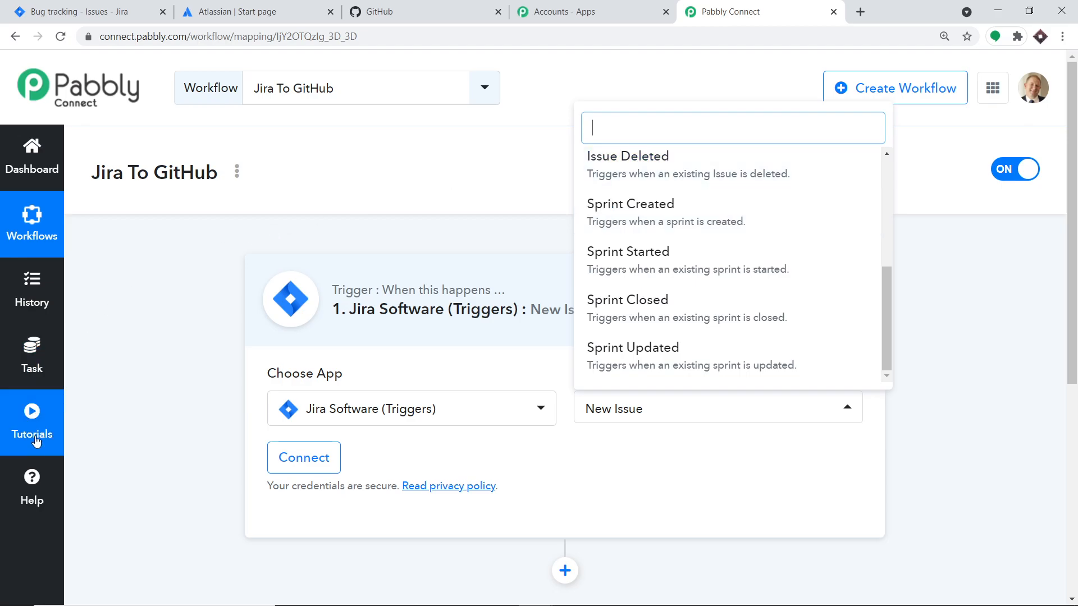
{"action": "left_click", "coordinate": [39, 474]}
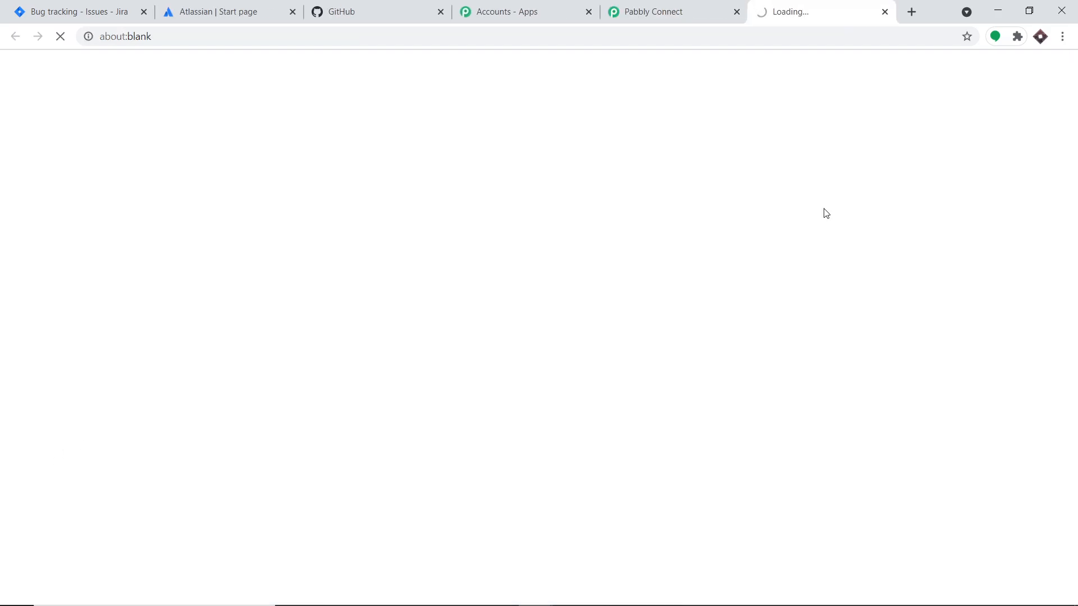
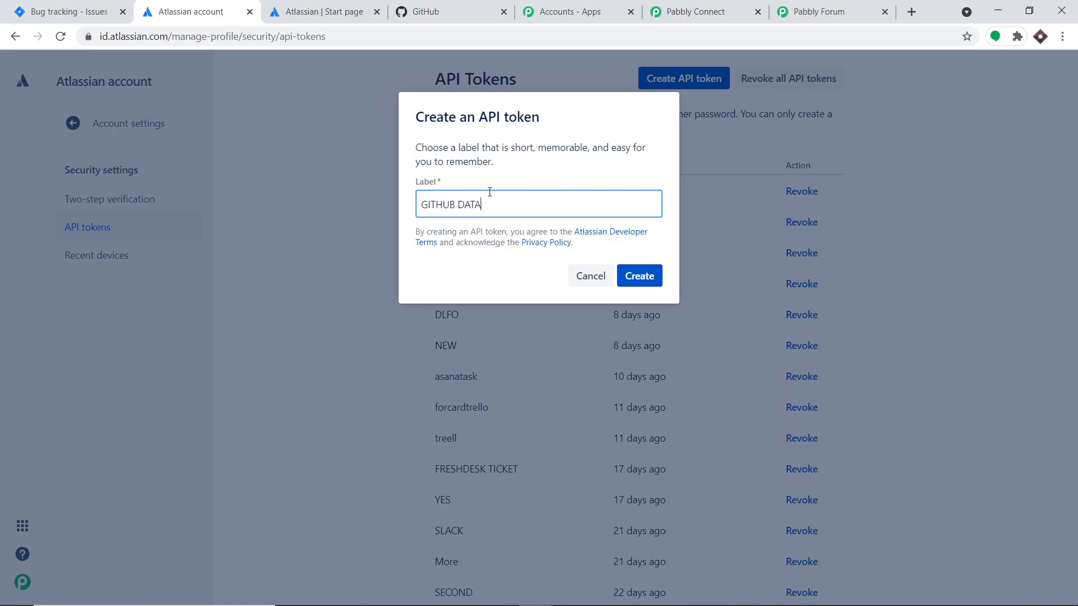
Step: Create the Atlassian API token labelled "GITHUB DATA", reveal it, and copy it
{"action": "left_click", "coordinate": [645, 276]}
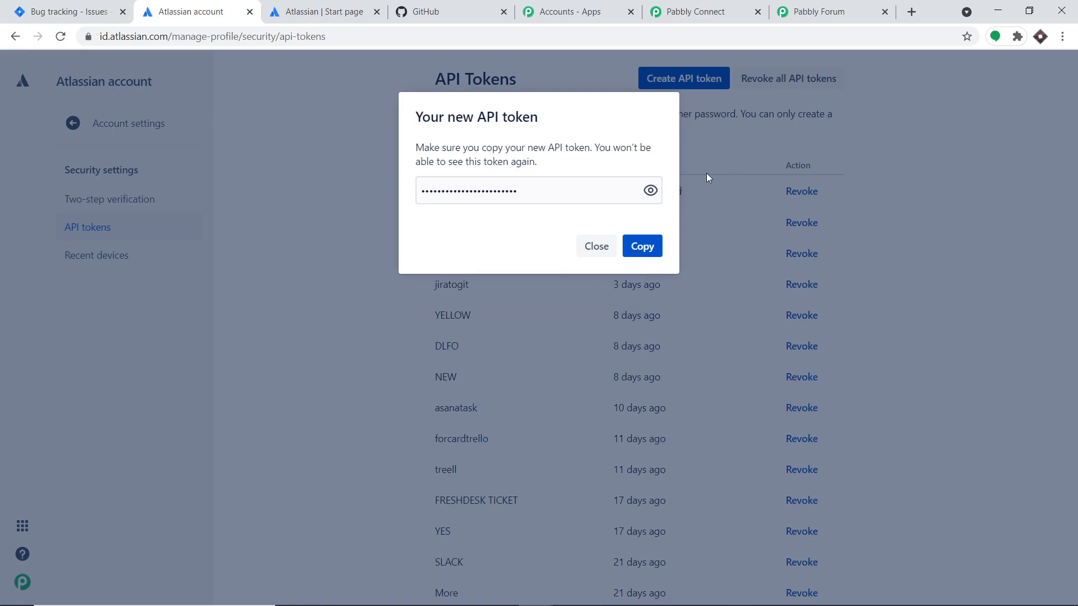
{"action": "left_click", "coordinate": [650, 191]}
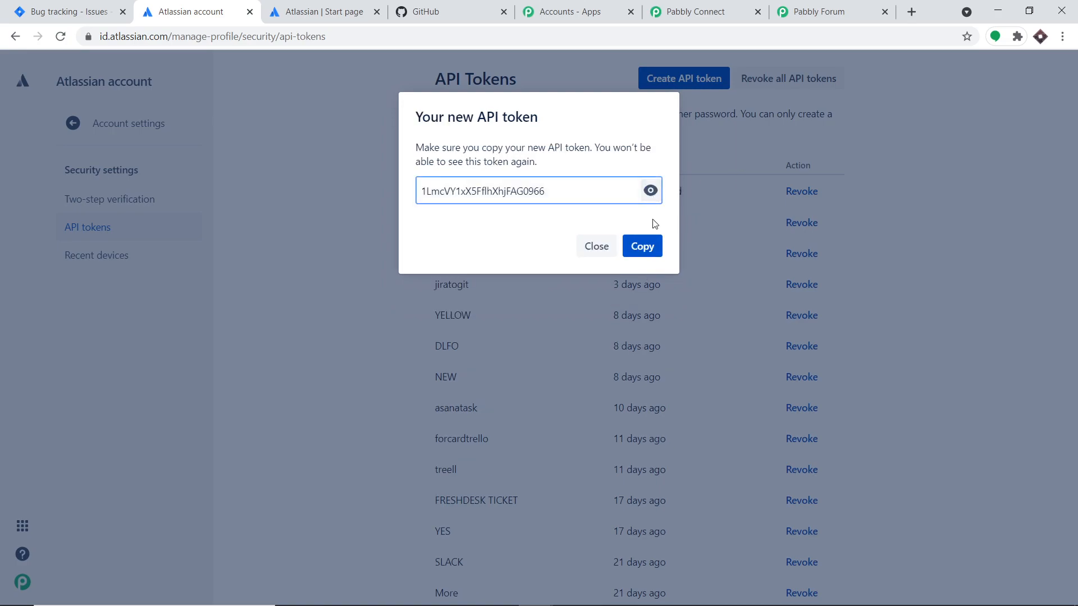
{"action": "left_click", "coordinate": [644, 252]}
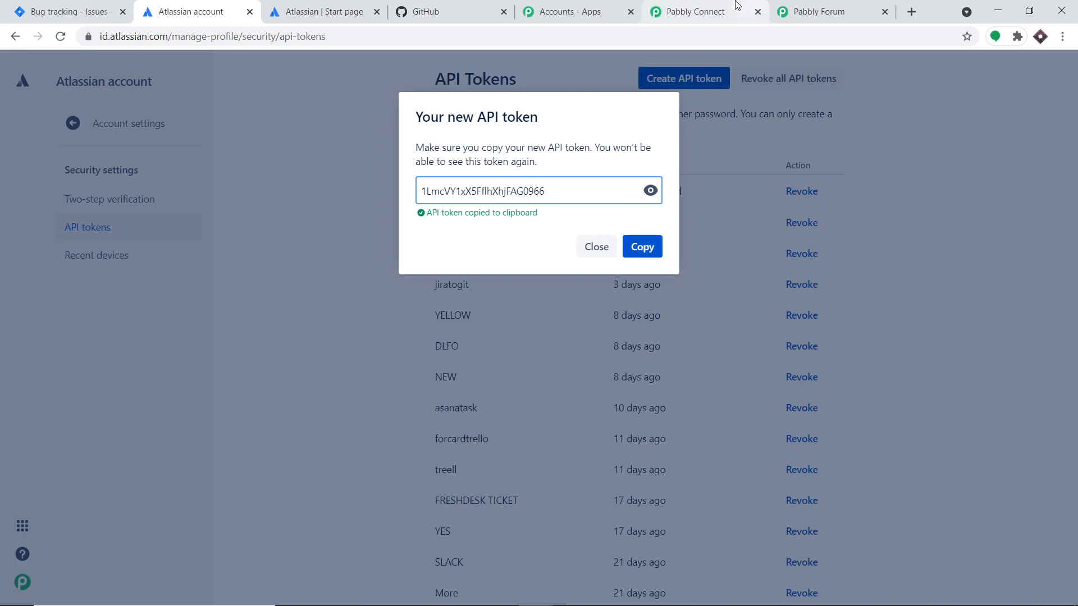
Step: Return to Pabbly Connect, paste the API token into the new Jira Software connection, and save it
{"action": "left_click", "coordinate": [696, 12]}
{"action": "right_click", "coordinate": [811, 339]}
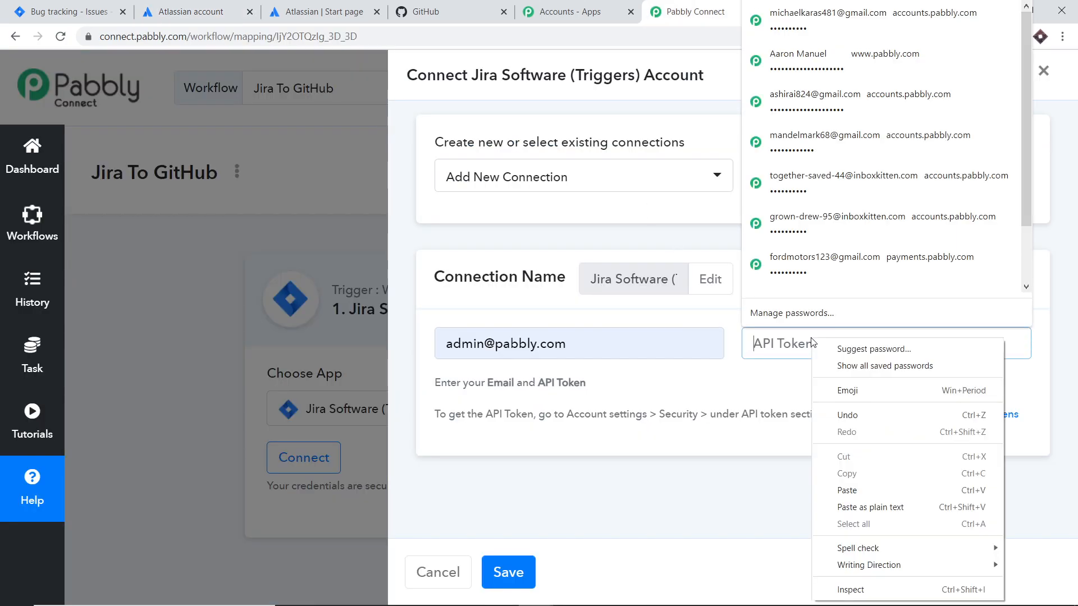
{"action": "left_click", "coordinate": [862, 484]}
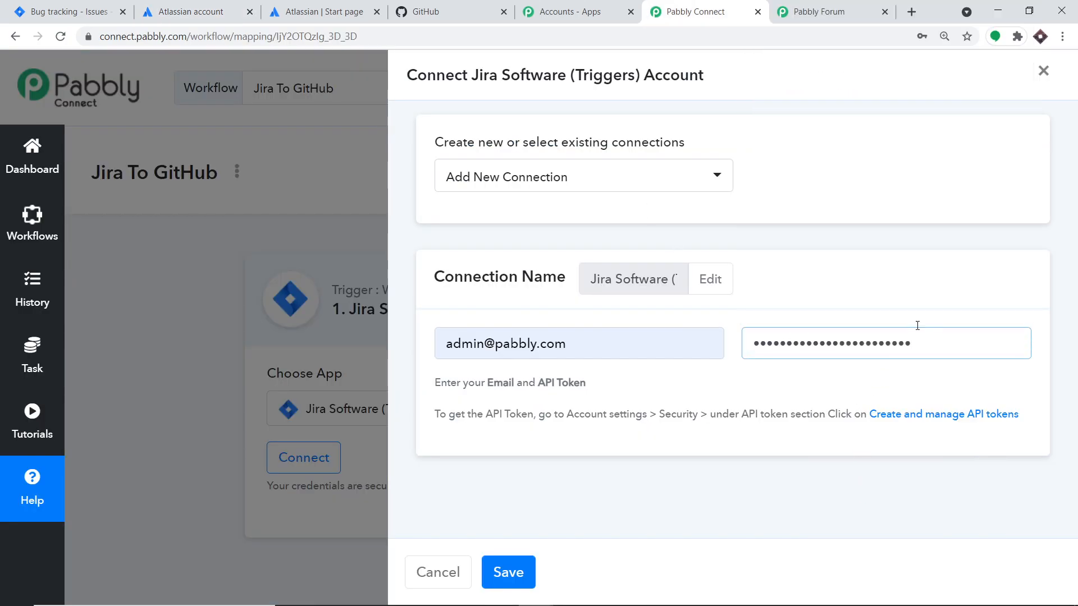
{"action": "left_click", "coordinate": [522, 580]}
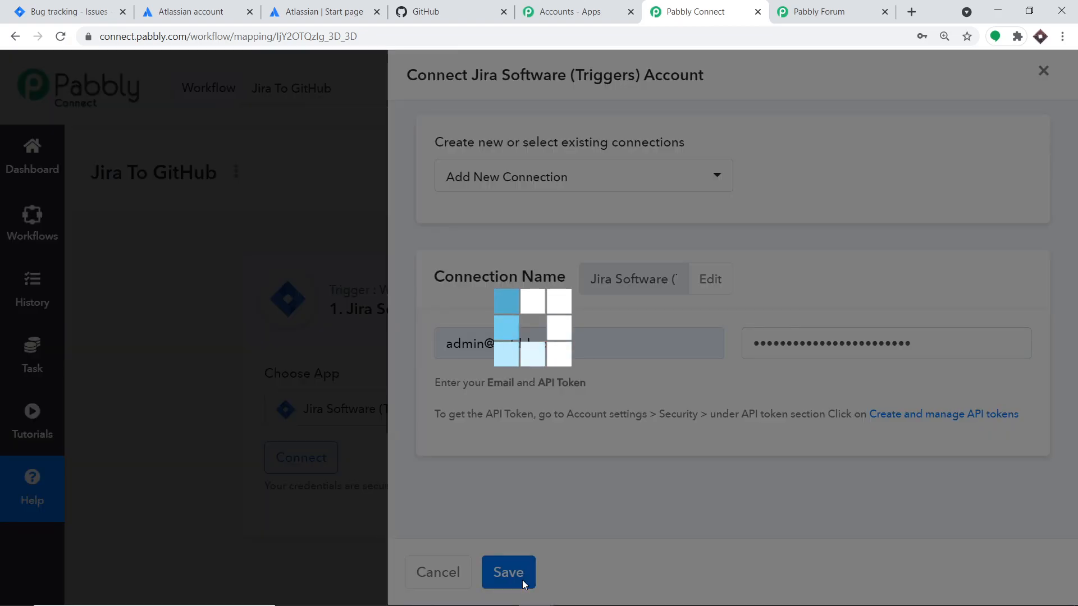
Step: Examine the connected Jira trigger's setup fields and its webhook URL
{"action": "scroll", "coordinate": [506, 363], "scroll_direction": "down", "scroll_amount": 6}
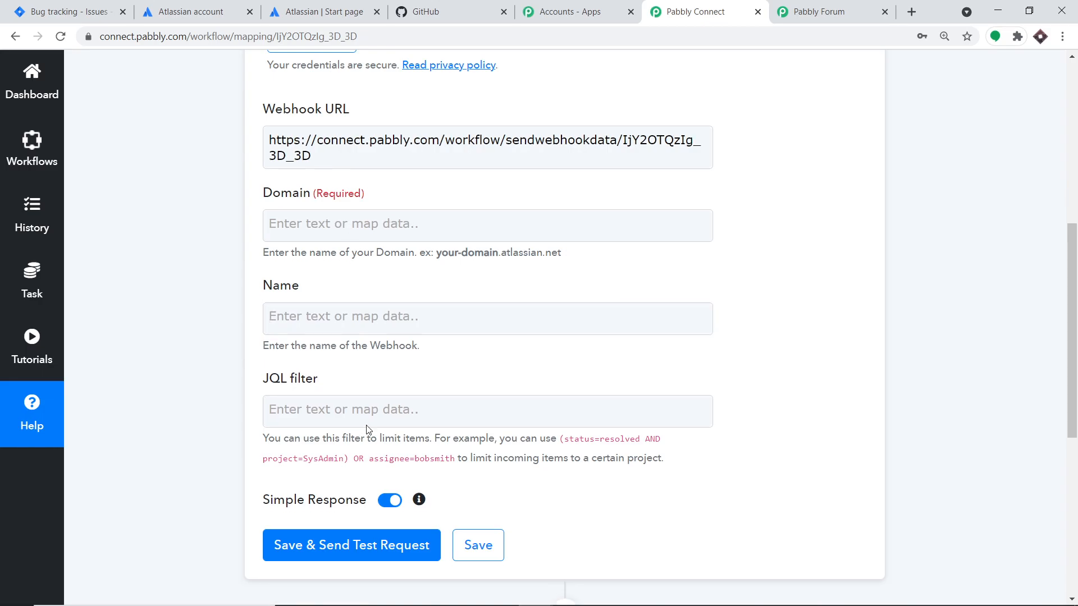
{"action": "scroll", "coordinate": [313, 230], "scroll_direction": "up", "scroll_amount": 3}
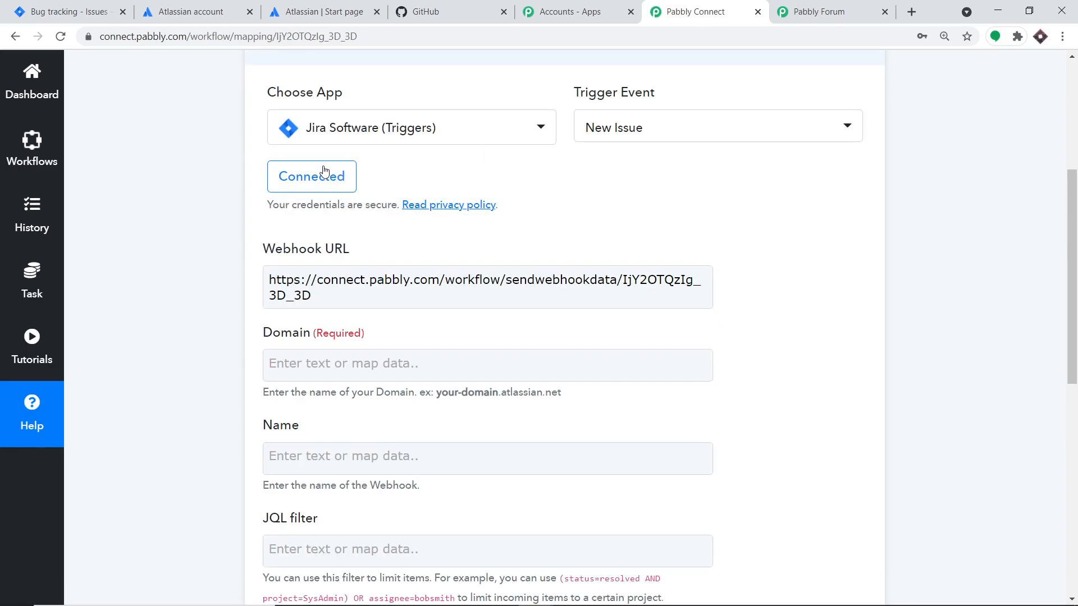
{"action": "left_click_drag", "start_coordinate": [312, 367], "coordinate": [256, 349]}
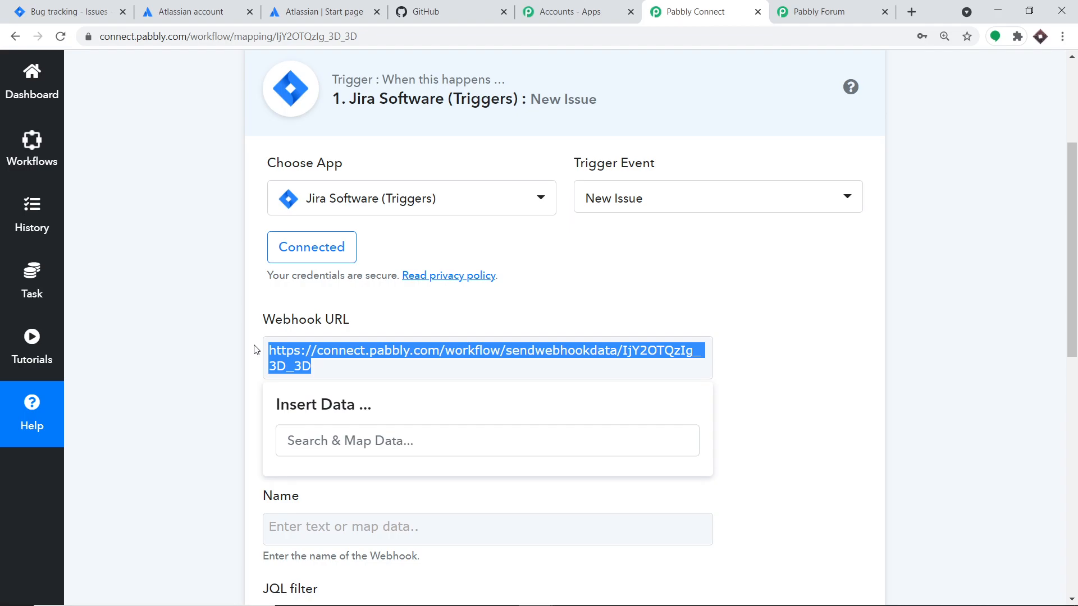
{"action": "left_click", "coordinate": [817, 264]}
Step: Copy the subdomain "pabbly" from the Jira site's address and paste it as the Domain of the Jira trigger in Pabbly Connect
{"action": "scroll", "coordinate": [791, 286], "scroll_direction": "down", "scroll_amount": 3}
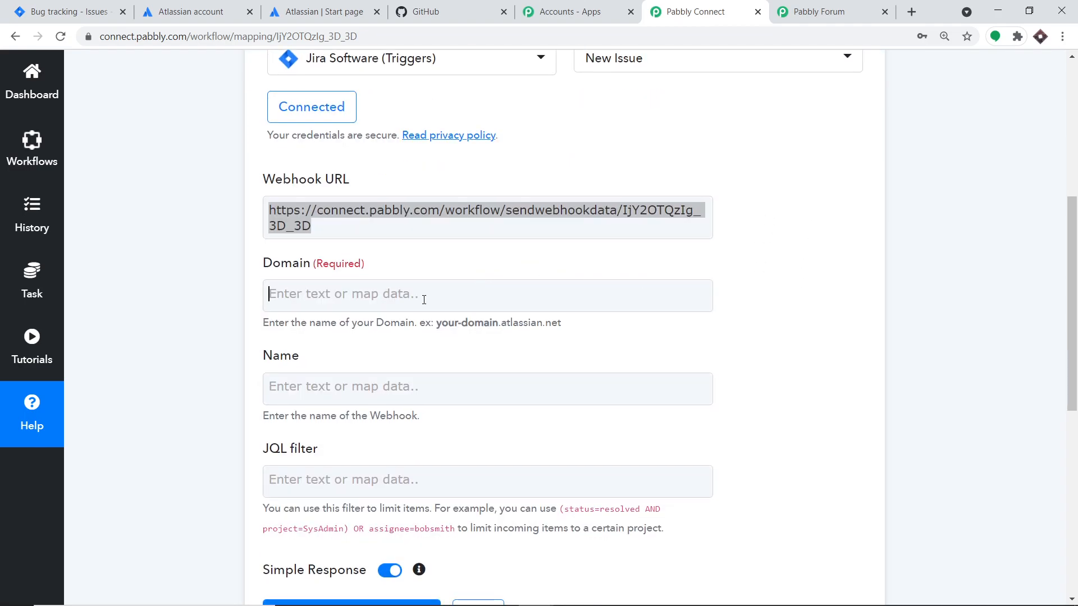
{"action": "left_click", "coordinate": [423, 299]}
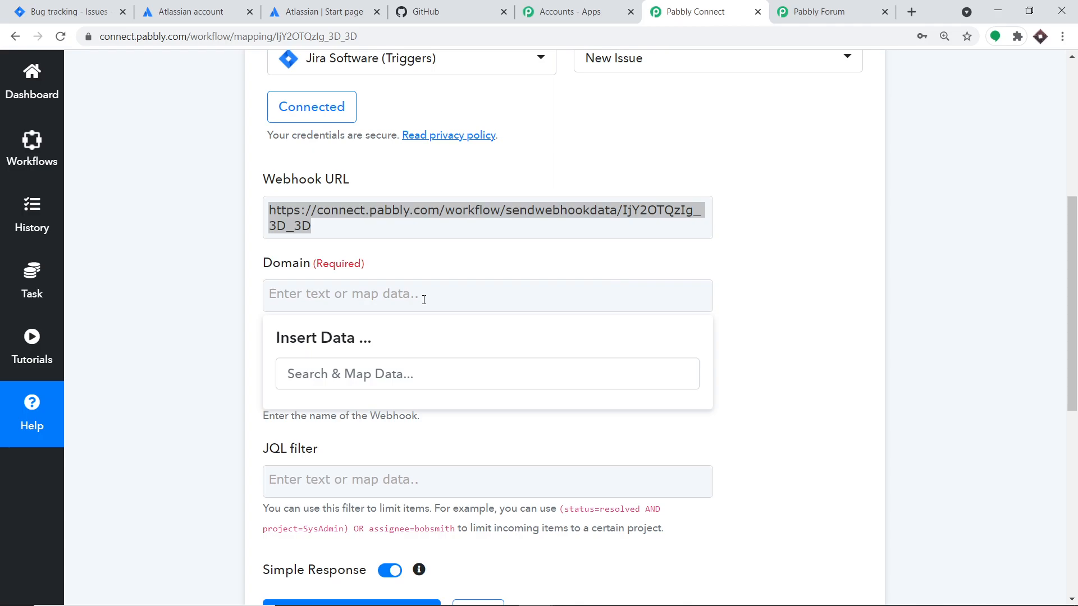
{"action": "left_click", "coordinate": [79, 12]}
{"action": "double_click", "coordinate": [128, 37]}
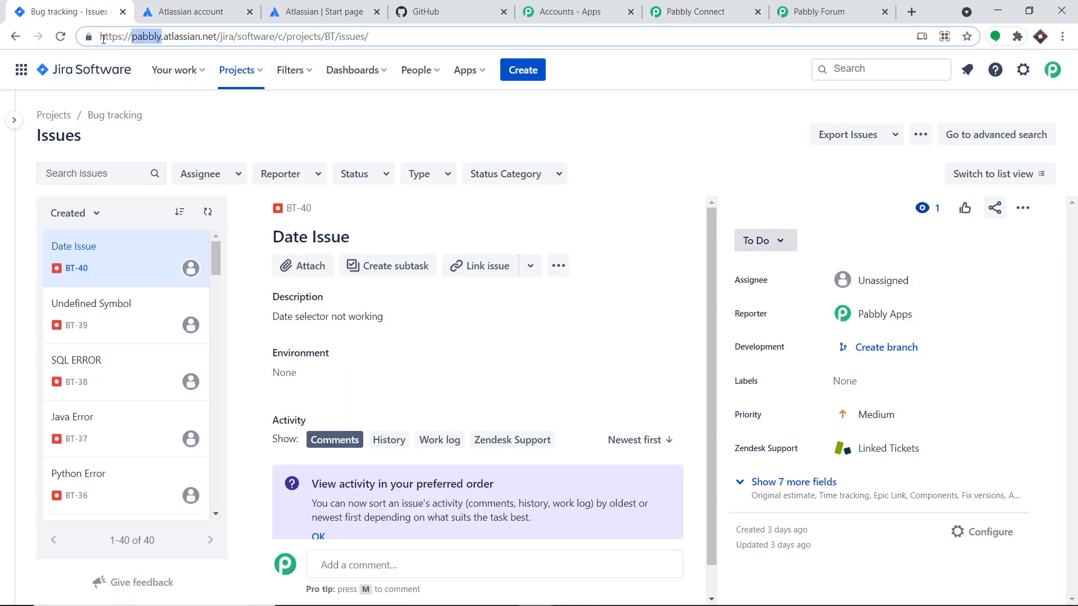
{"action": "right_click", "coordinate": [148, 36]}
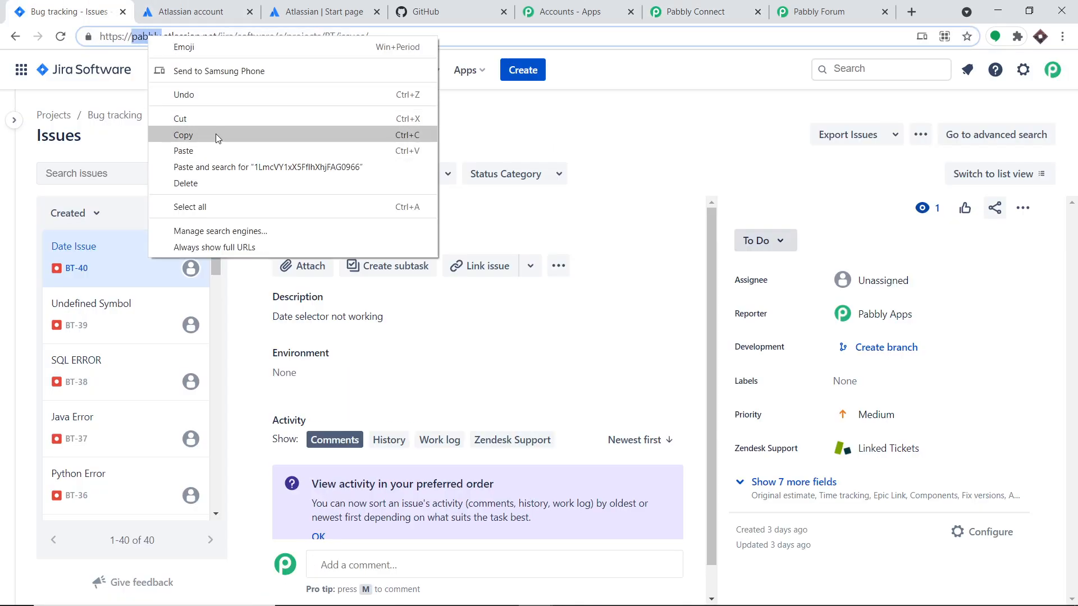
{"action": "left_click", "coordinate": [215, 135]}
{"action": "left_click", "coordinate": [743, 5]}
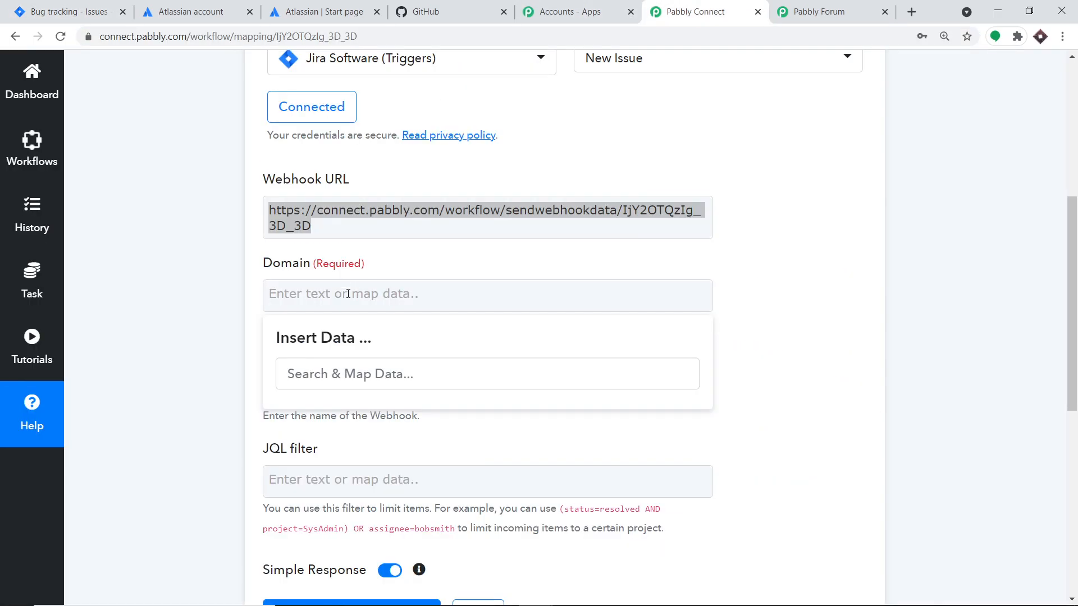
{"action": "type", "text": "V"}
{"action": "key", "text": "BackSpace"}
{"action": "key", "text": "ctrl+v"}
{"action": "left_click", "coordinate": [548, 257]}
Step: Name the trigger's webhook "RAINBOW ONE"
{"action": "scroll", "coordinate": [548, 257], "scroll_direction": "down", "scroll_amount": 1}
{"action": "left_click", "coordinate": [394, 319]}
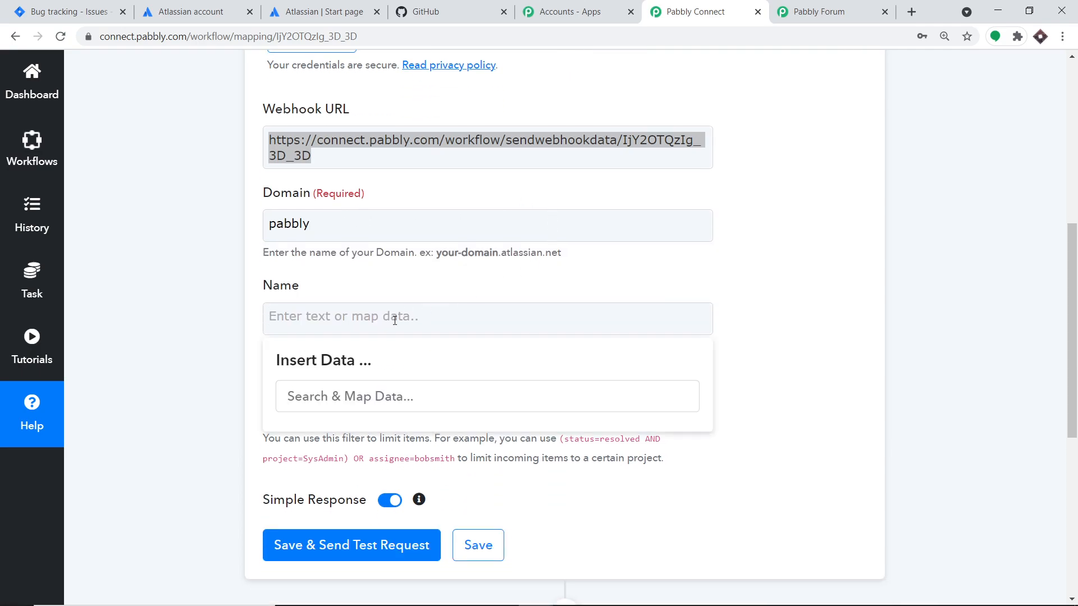
{"action": "type", "text": "RAIN"}
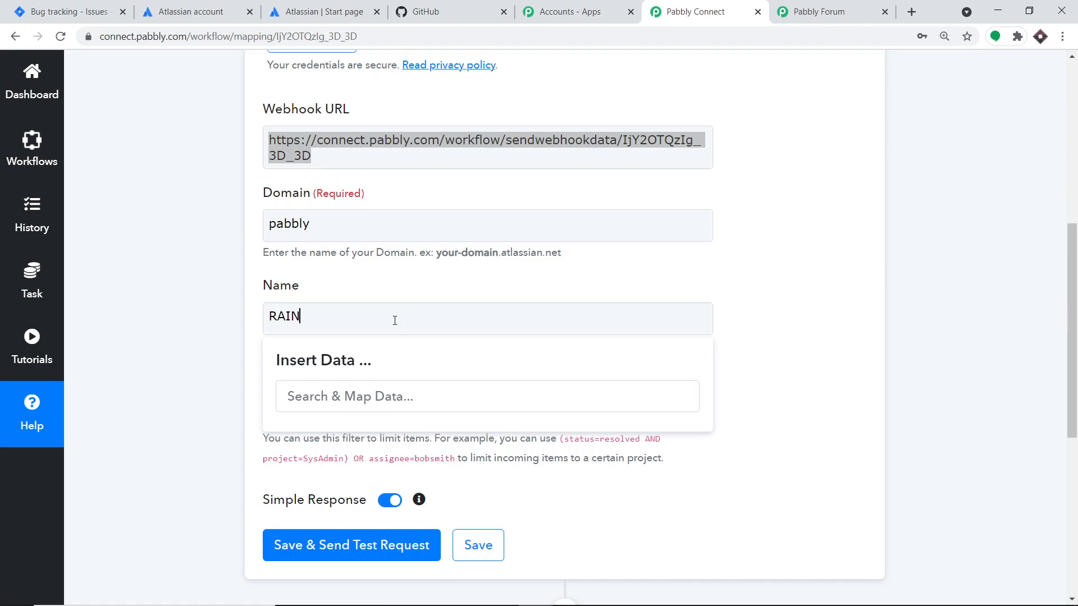
{"action": "type", "text": "BOW ONE"}
{"action": "left_click", "coordinate": [782, 203]}
Step: Switch to Jira and open the Bug tracking (BT) project to use for the trigger's JQL filter
{"action": "scroll", "coordinate": [531, 283], "scroll_direction": "down", "scroll_amount": 3}
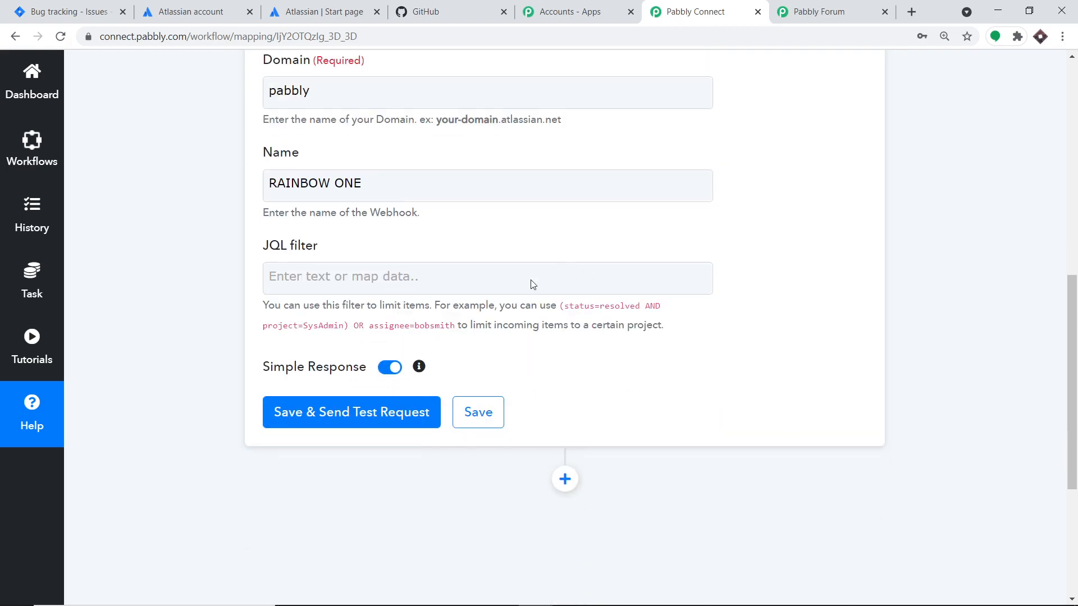
{"action": "left_click", "coordinate": [351, 266]}
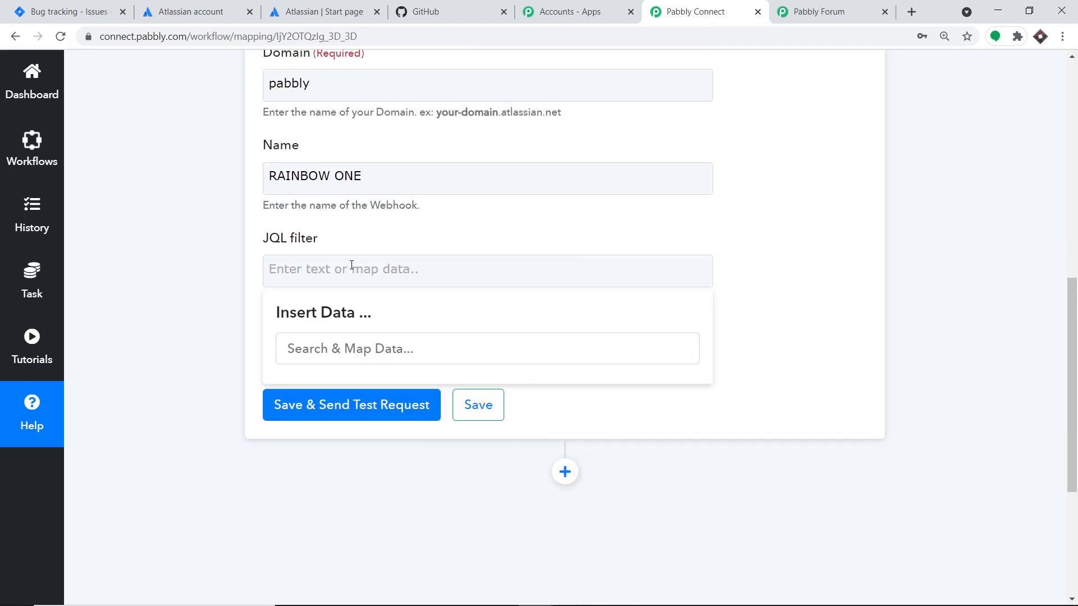
{"action": "left_click", "coordinate": [72, 8]}
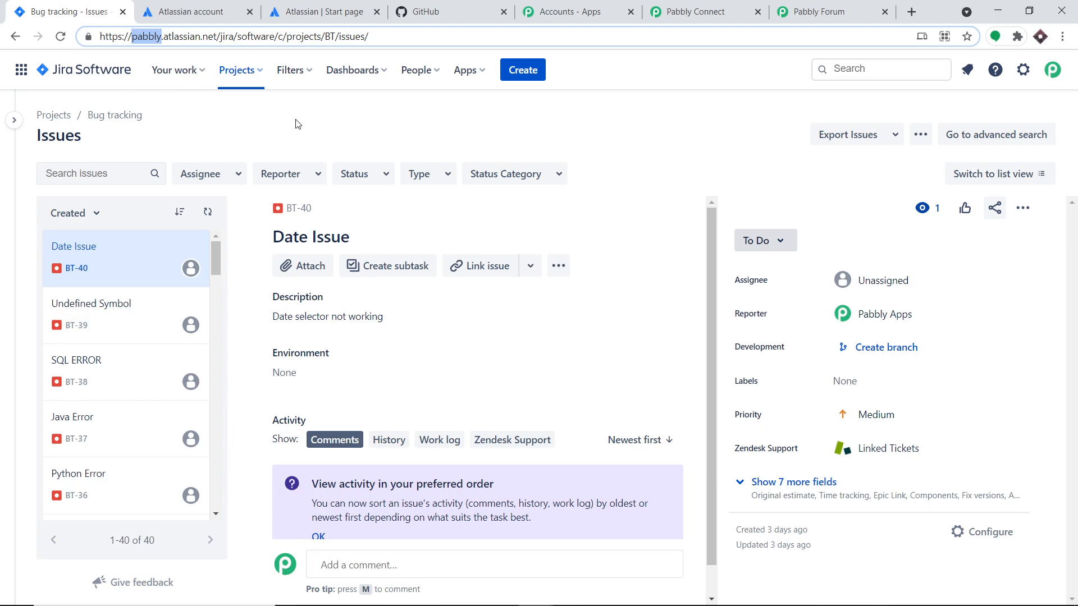
{"action": "left_click", "coordinate": [262, 77]}
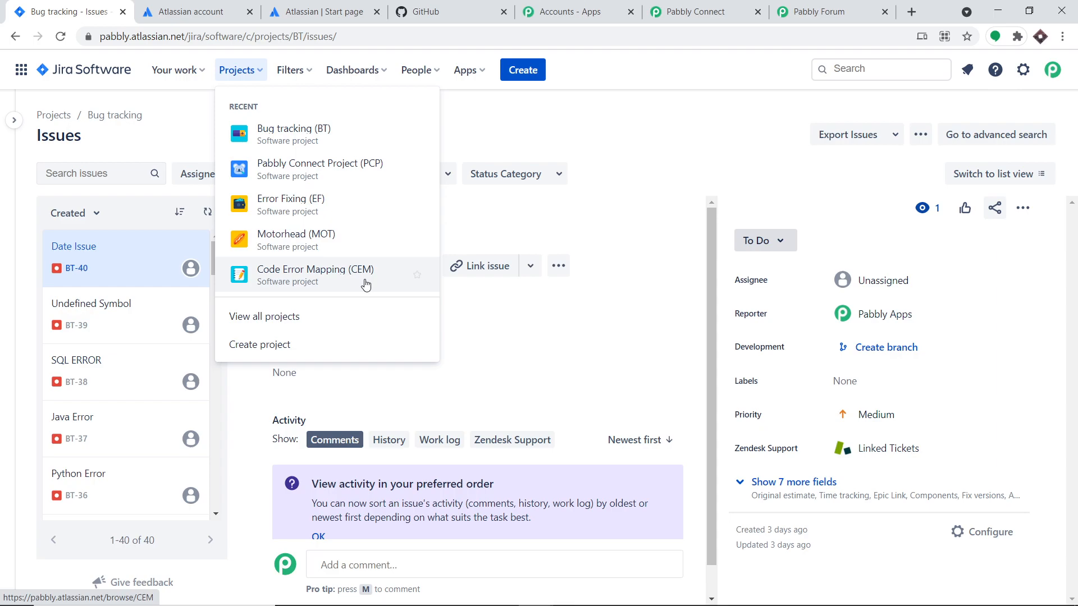
{"action": "left_click", "coordinate": [311, 138]}
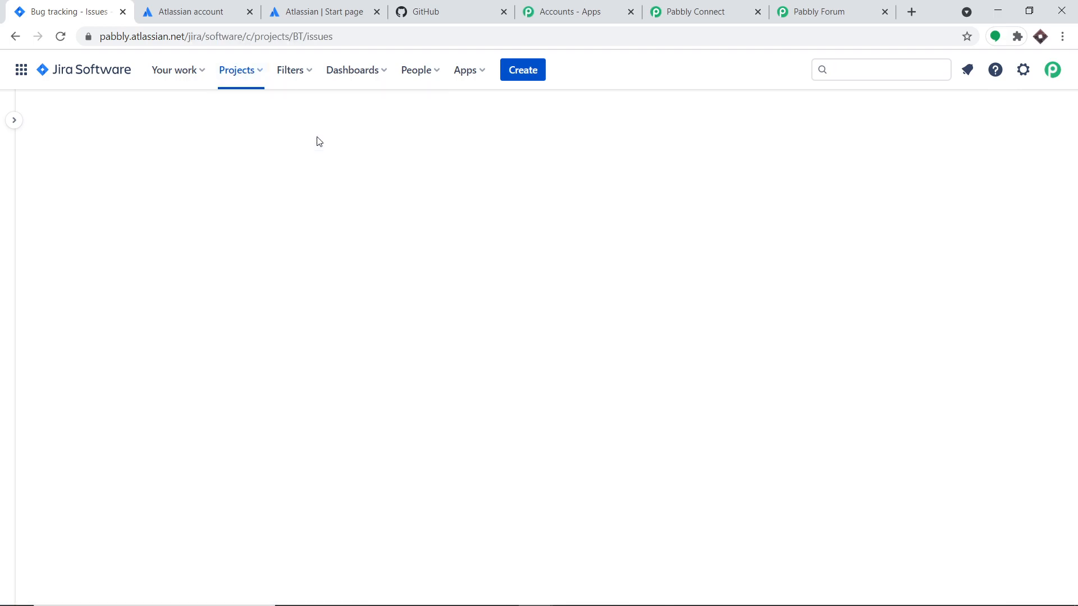
Step: Return to Pabbly Connect and start the JQL filter with "project=", copied from the example under the field
{"action": "left_click", "coordinate": [700, 9]}
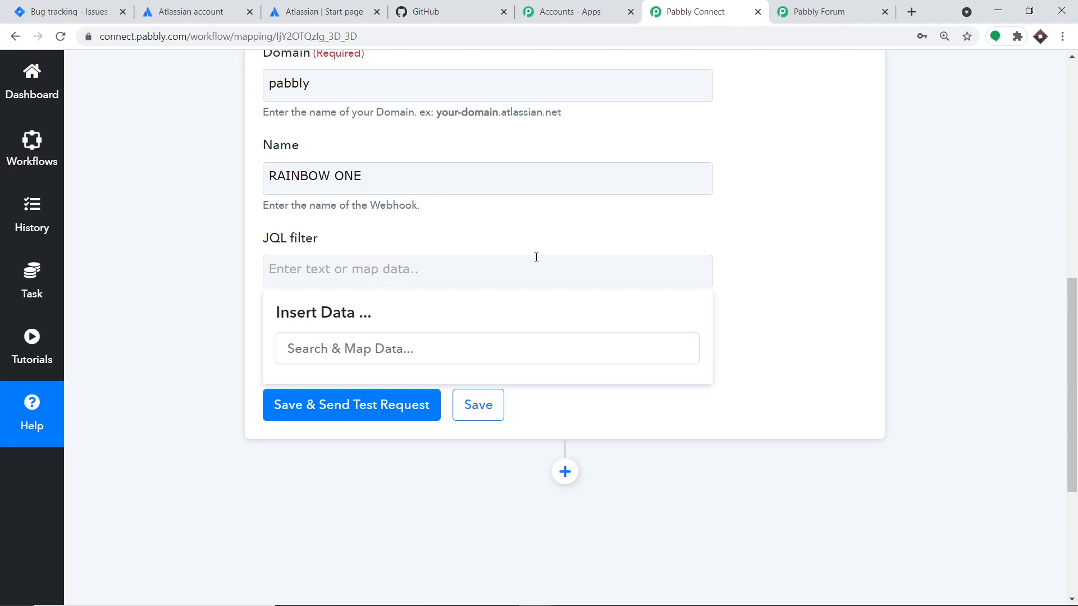
{"action": "left_click", "coordinate": [775, 226]}
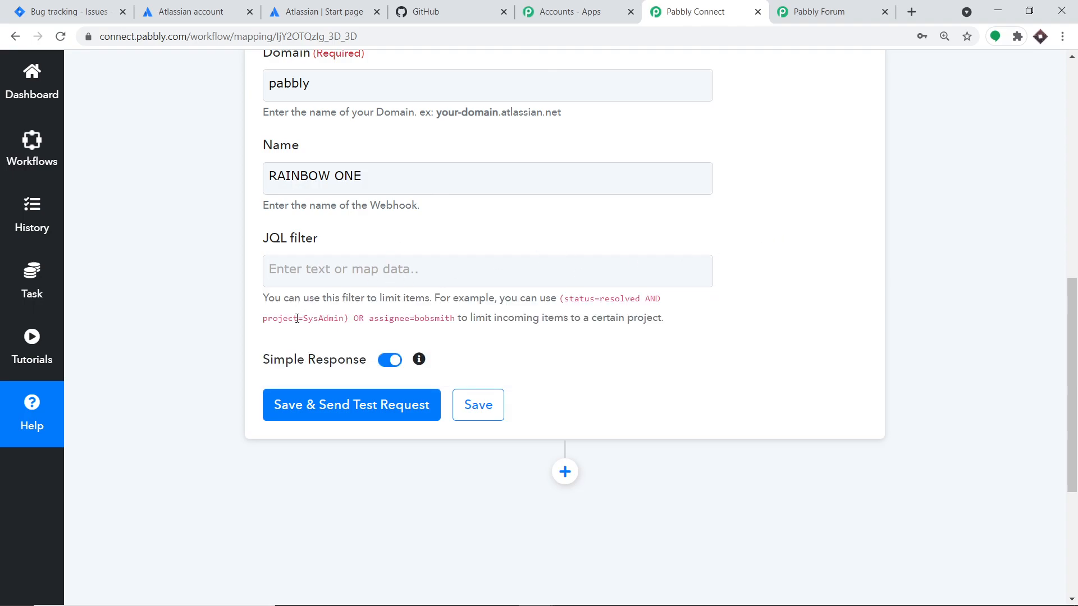
{"action": "left_click_drag", "start_coordinate": [303, 318], "coordinate": [261, 320]}
{"action": "right_click", "coordinate": [275, 323]}
{"action": "left_click", "coordinate": [299, 335]}
{"action": "left_click", "coordinate": [312, 273]}
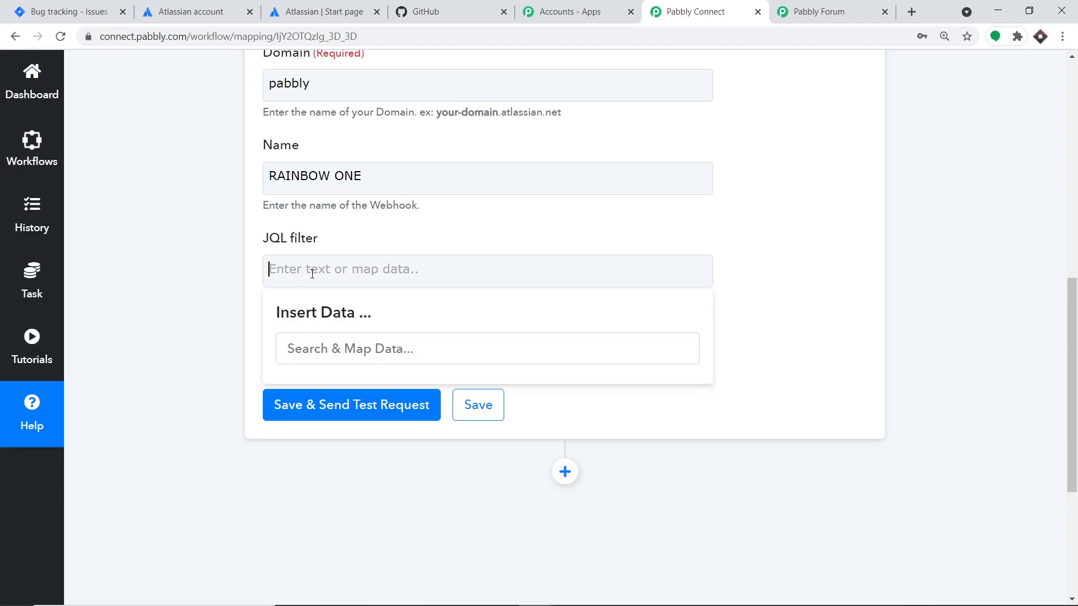
{"action": "key", "text": "ctrl+v"}
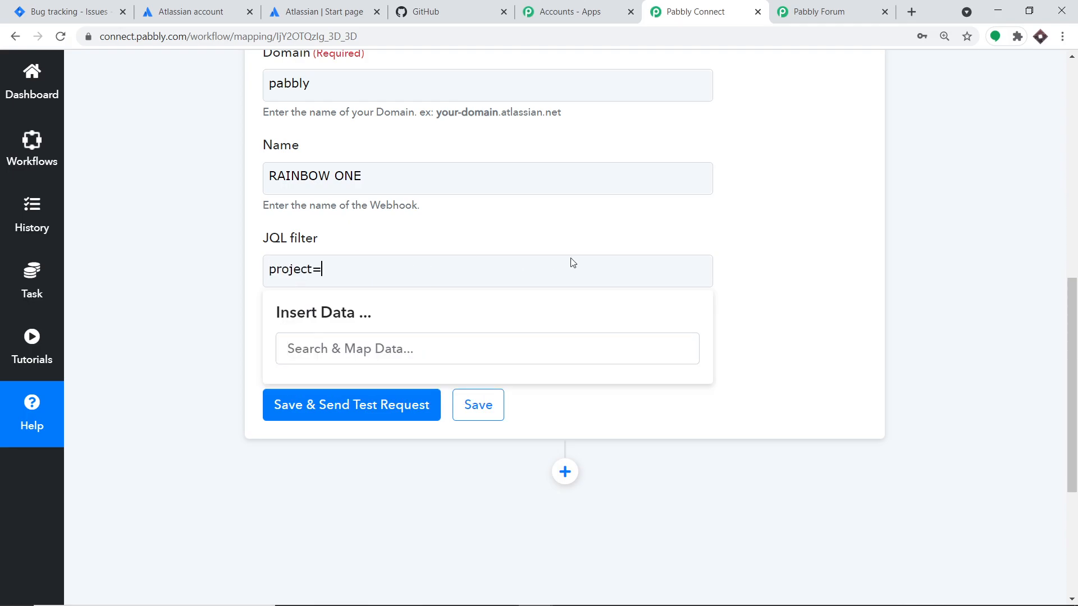
{"action": "left_click", "coordinate": [599, 220]}
Step: Copy the project name "Bug tracking" from Jira and append it to the JQL filter, making it "project=Bug tracking"
{"action": "left_click", "coordinate": [196, 10]}
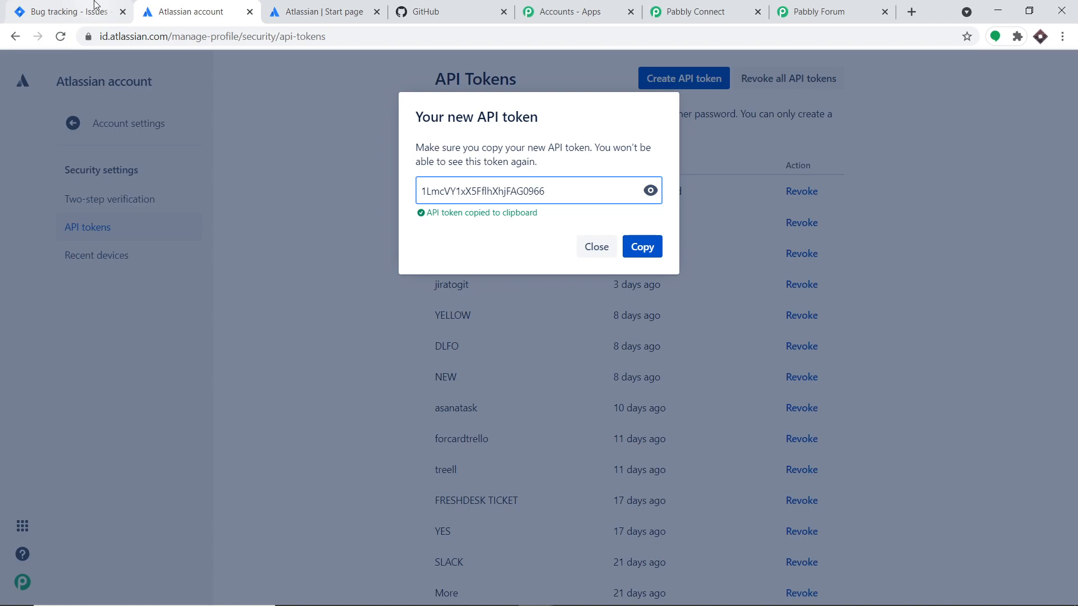
{"action": "left_click", "coordinate": [94, 6]}
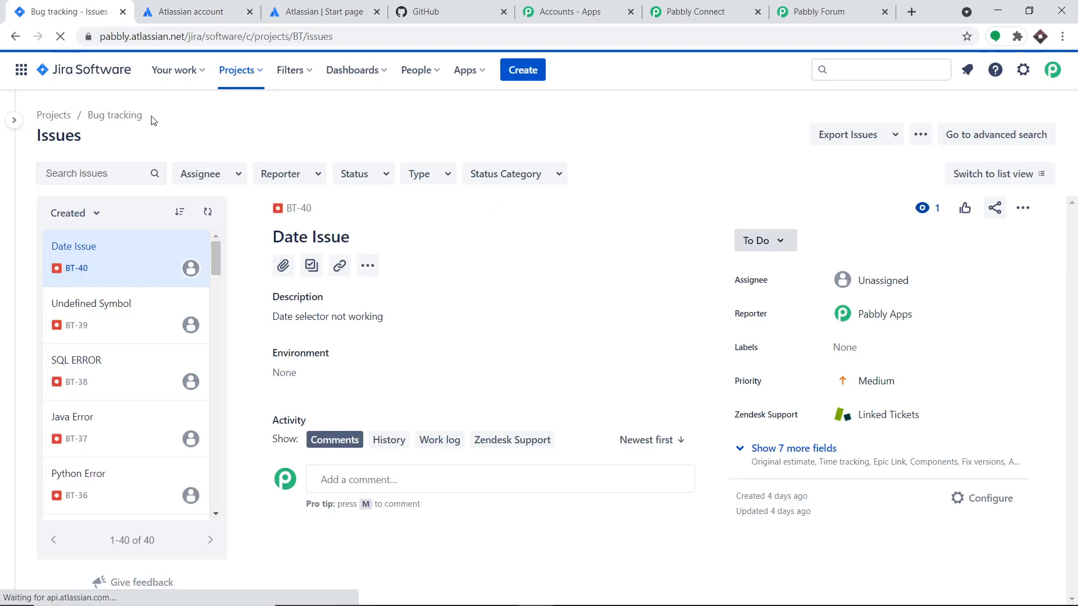
{"action": "left_click_drag", "start_coordinate": [149, 119], "coordinate": [88, 117]}
{"action": "right_click", "coordinate": [89, 116]}
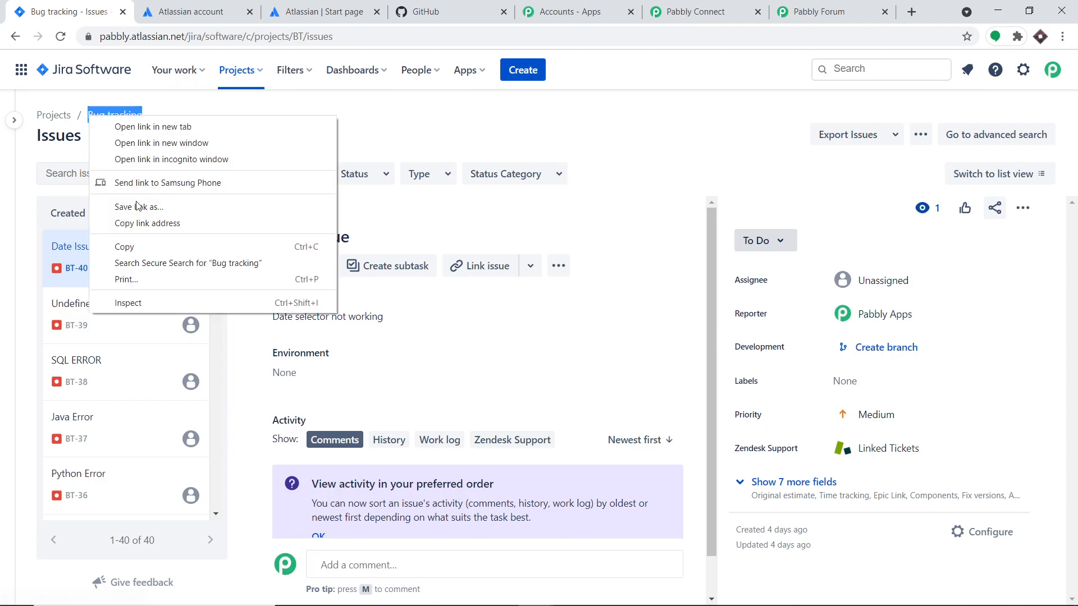
{"action": "left_click", "coordinate": [149, 247]}
{"action": "left_click", "coordinate": [695, 12]}
{"action": "left_click", "coordinate": [376, 262]}
{"action": "key", "text": "ctrl+v"}
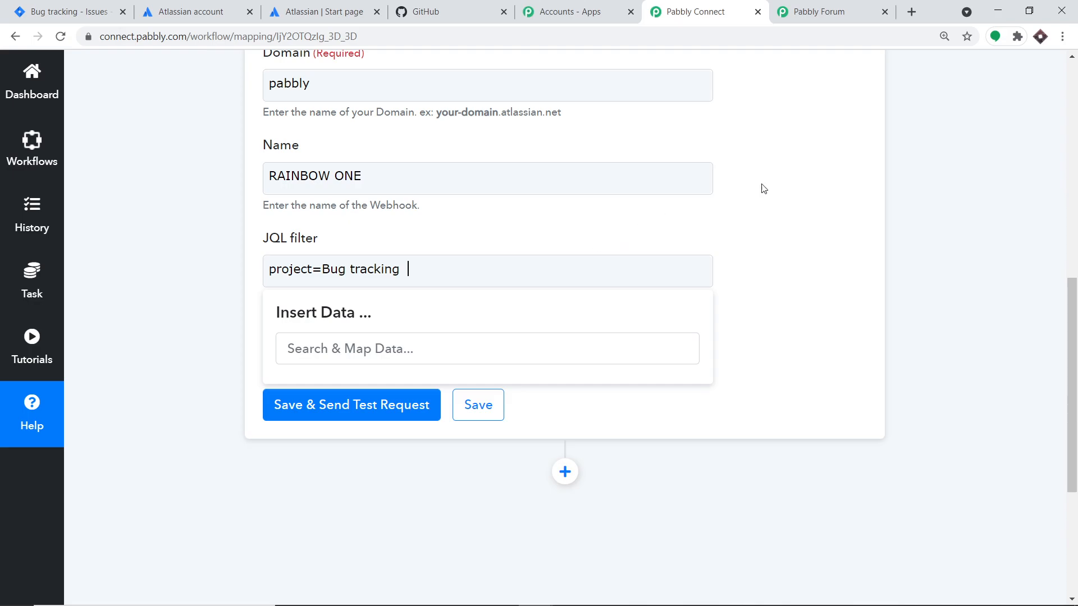
{"action": "left_click", "coordinate": [821, 167]}
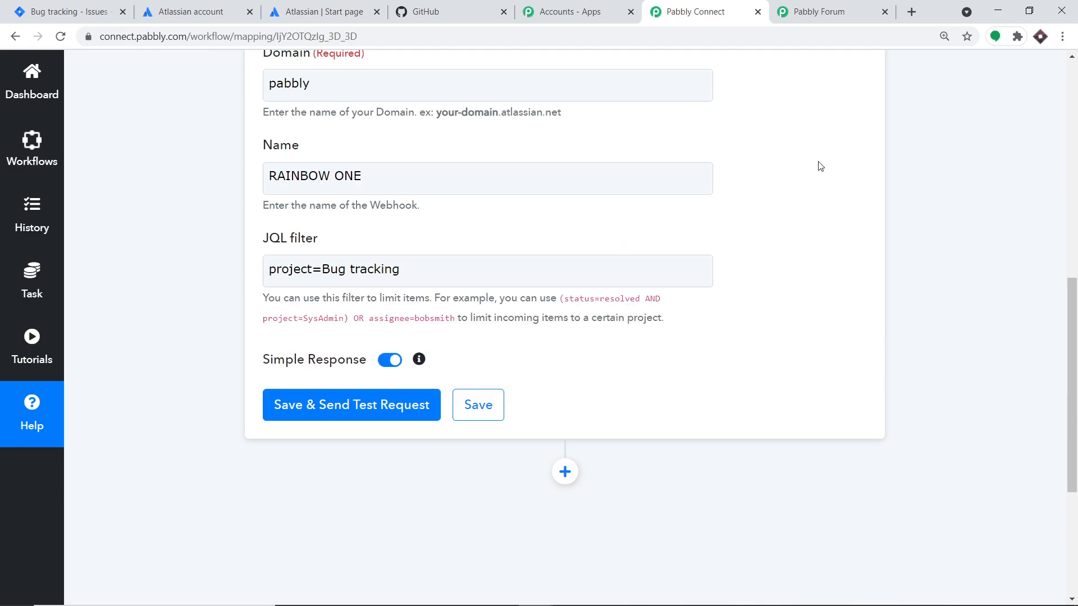
Step: Save the Jira trigger with a test request, review its API response, and start capturing the webhook response
{"action": "left_click", "coordinate": [316, 403]}
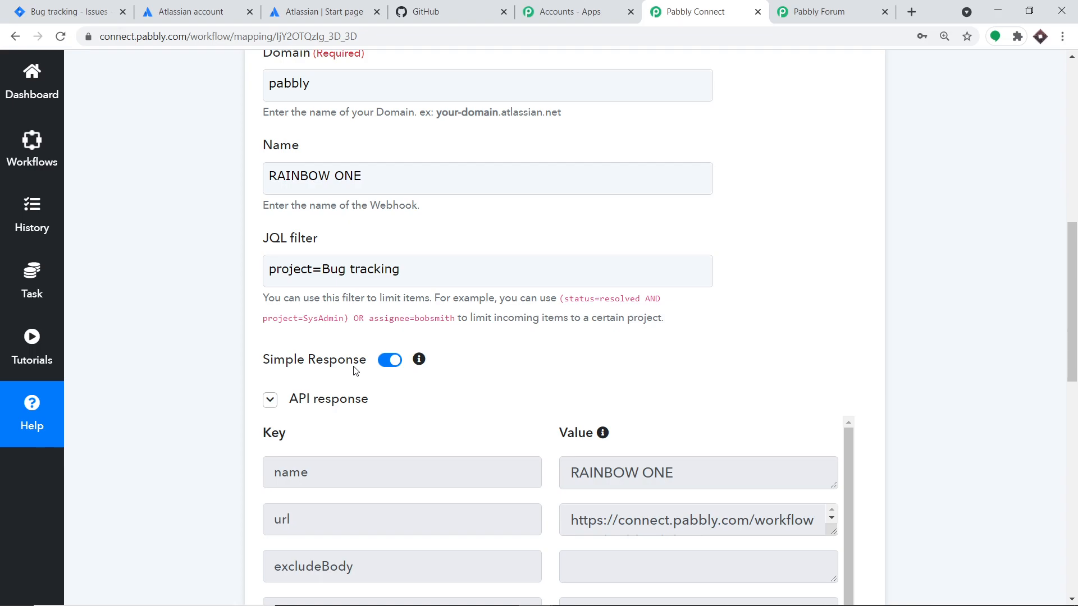
{"action": "scroll", "coordinate": [736, 265], "scroll_direction": "down", "scroll_amount": 4}
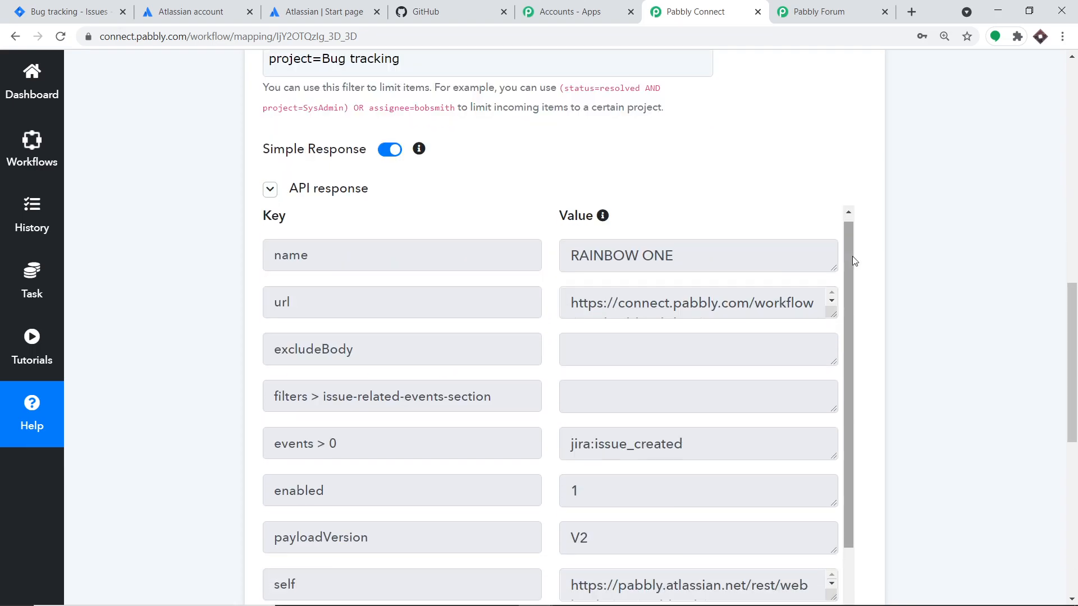
{"action": "scroll", "coordinate": [852, 258], "scroll_direction": "down", "scroll_amount": 2}
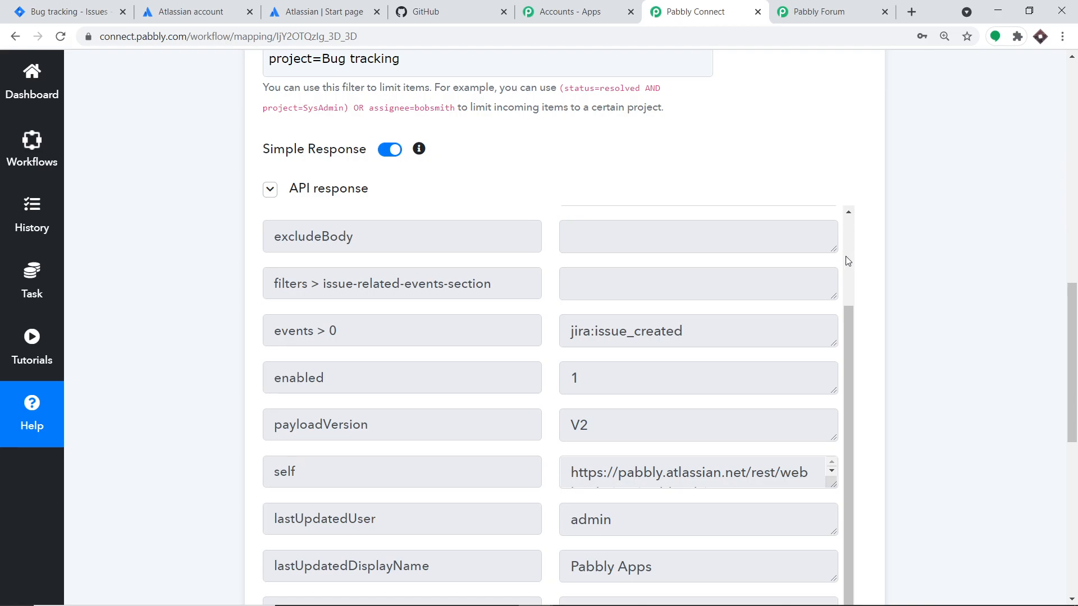
{"action": "scroll", "coordinate": [847, 258], "scroll_direction": "down", "scroll_amount": 3}
{"action": "scroll", "coordinate": [825, 289], "scroll_direction": "down", "scroll_amount": 1}
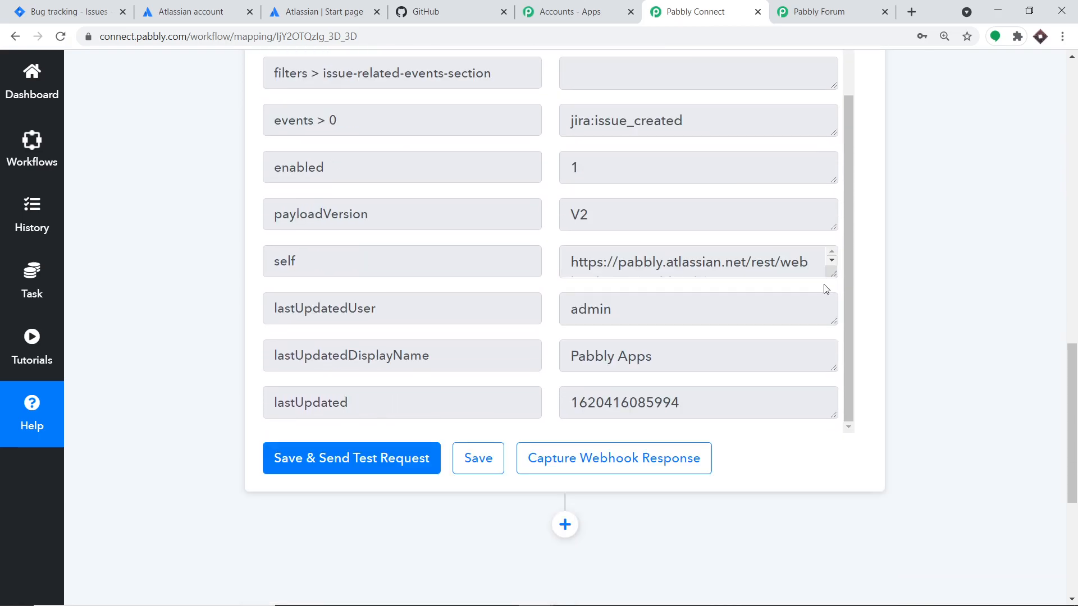
{"action": "left_click", "coordinate": [622, 463]}
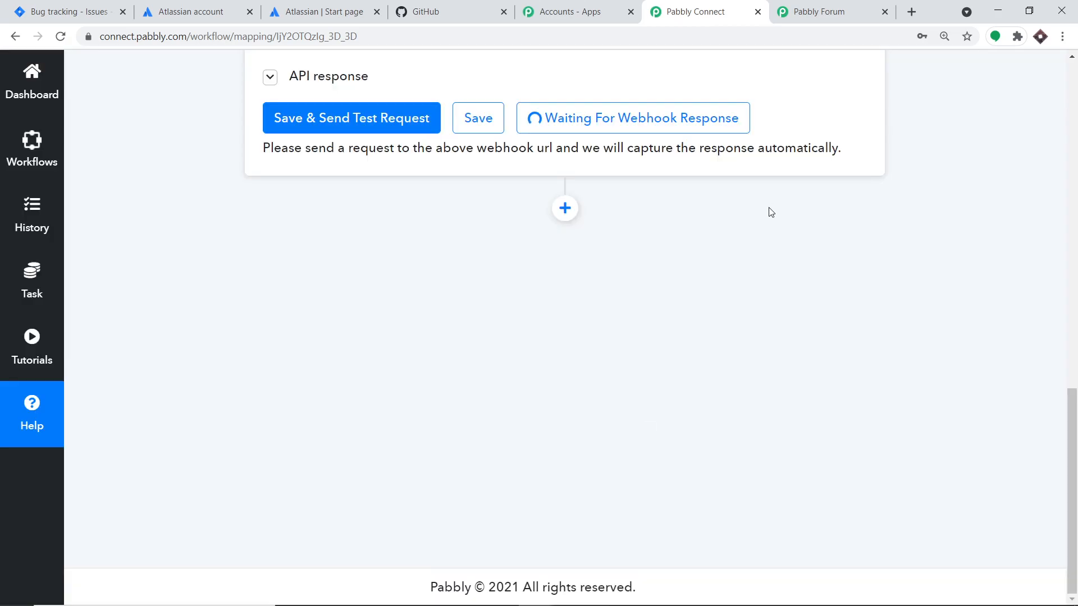
{"action": "scroll", "coordinate": [766, 216], "scroll_direction": "up", "scroll_amount": 2}
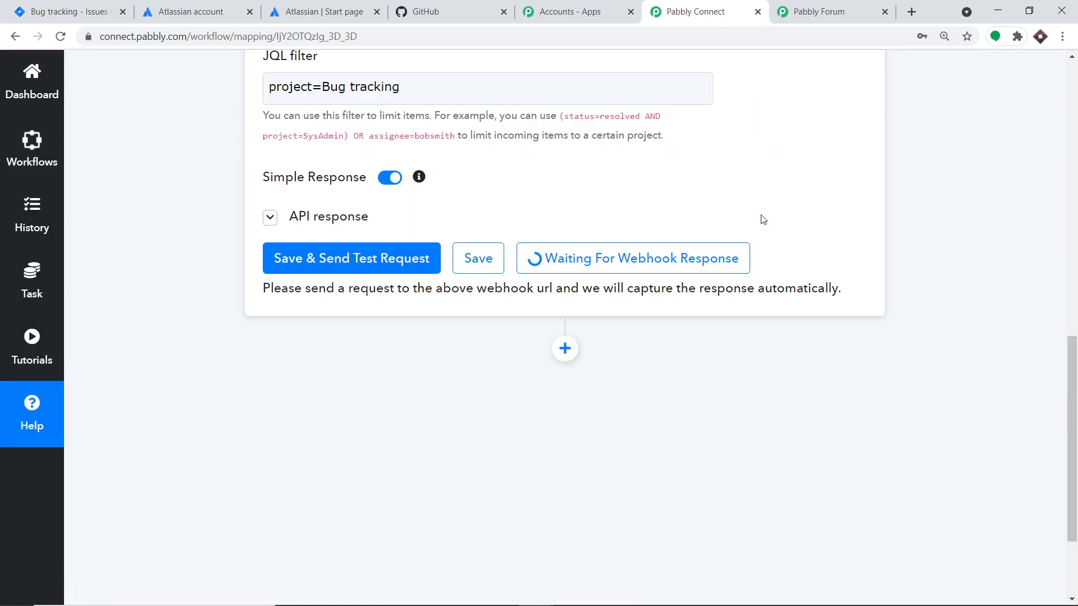
Step: Create a Bug in Jira's Bug tracking project with summary "C++ Programming Error" and description "for loop is not working"
{"action": "left_click", "coordinate": [87, 7]}
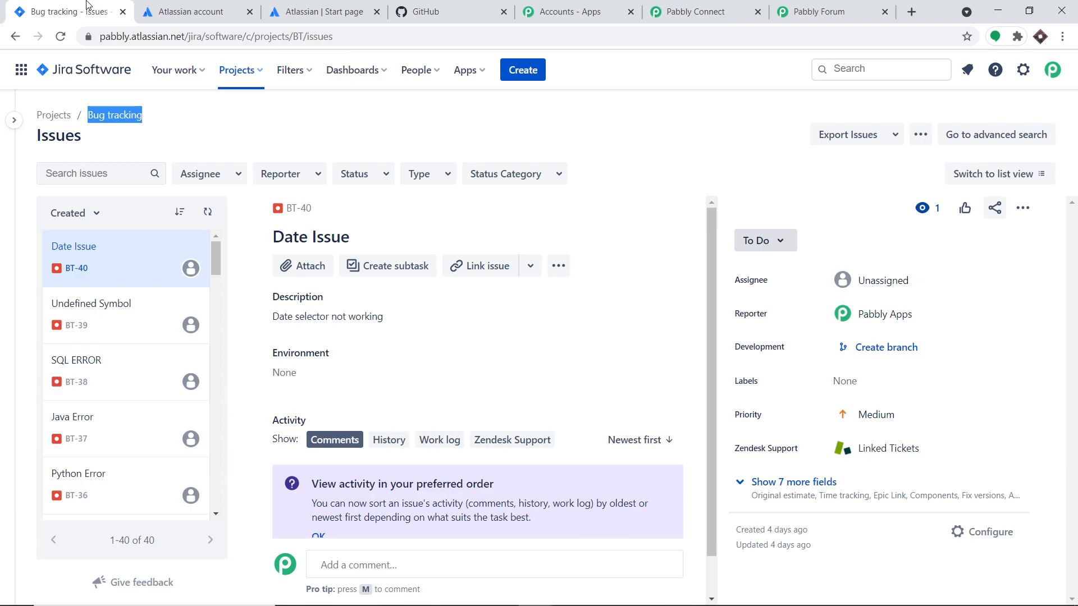
{"action": "left_click", "coordinate": [522, 71]}
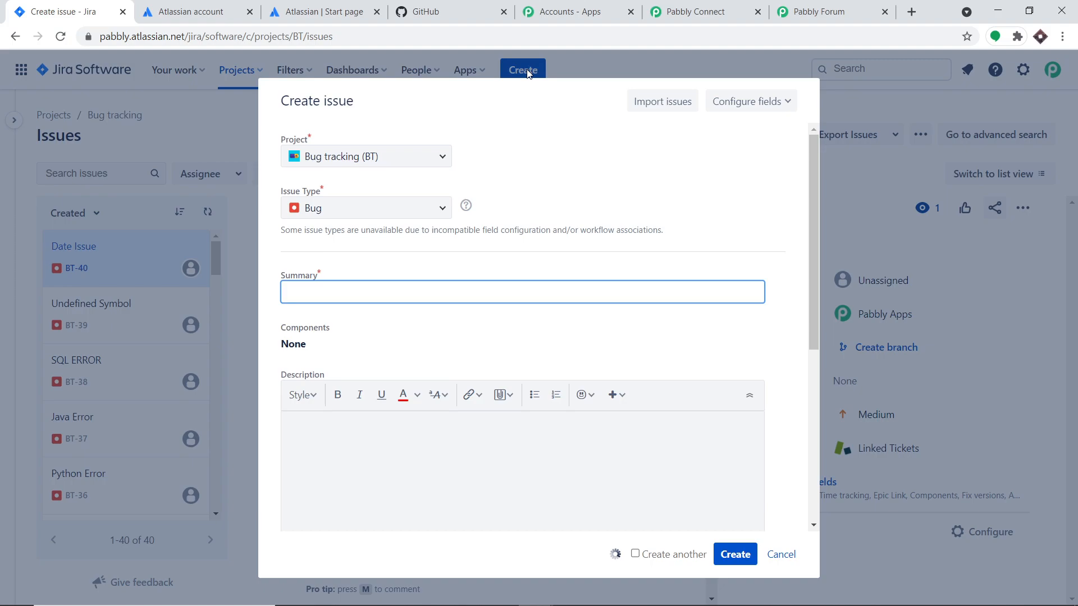
{"action": "type", "text": "C"}
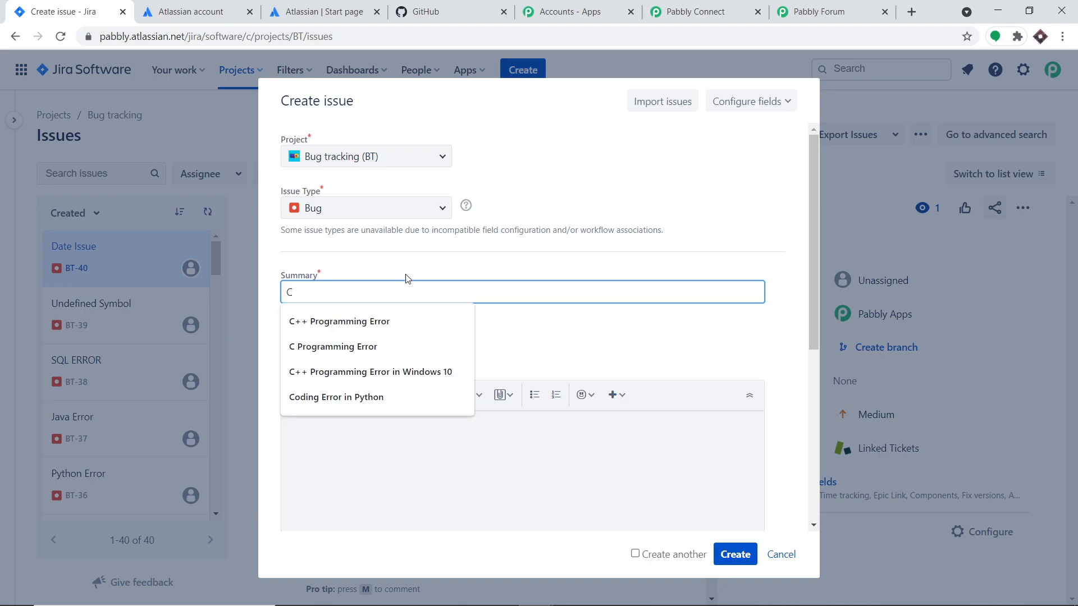
{"action": "left_click", "coordinate": [389, 321]}
{"action": "left_click", "coordinate": [334, 435]}
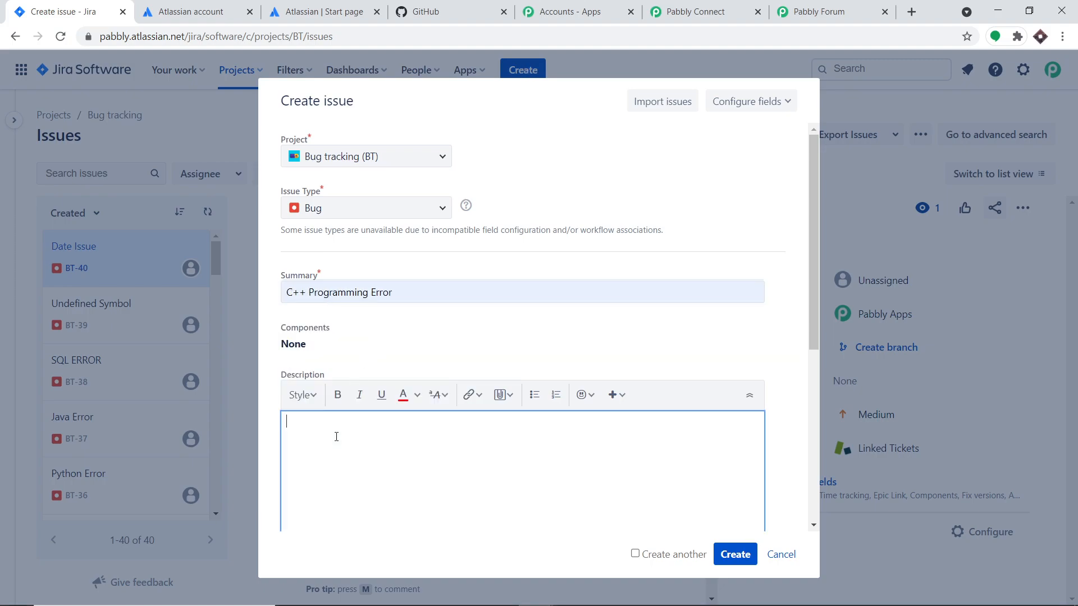
{"action": "type", "text": "C for loop is not working"}
{"action": "left_click_drag", "start_coordinate": [296, 425], "coordinate": [285, 426]}
{"action": "key", "text": "BackSpace"}
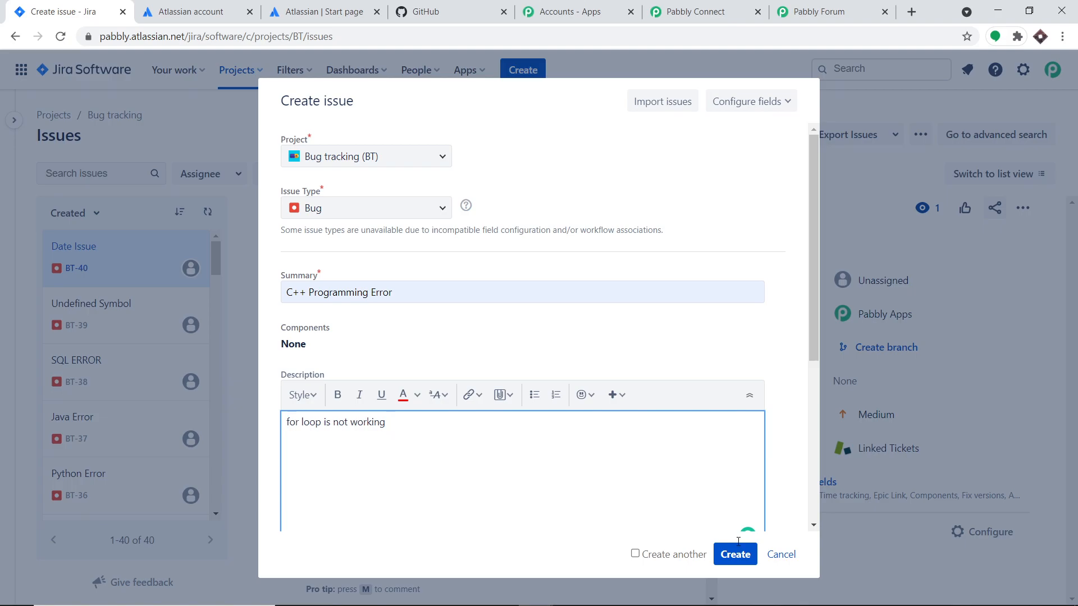
{"action": "left_click", "coordinate": [736, 551]}
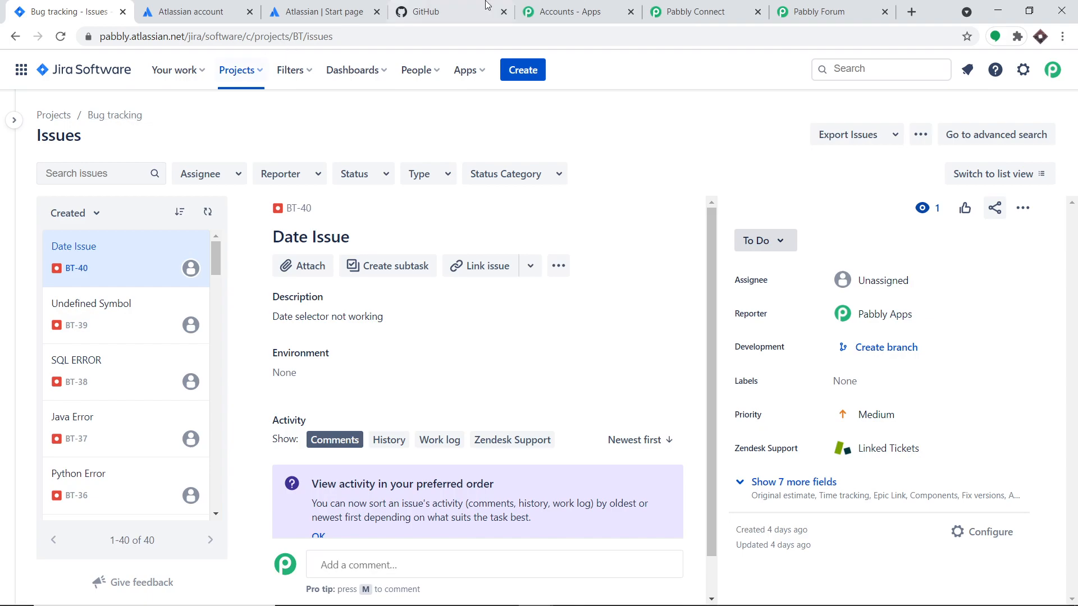
Step: Switch to Pabbly Connect and examine the captured API response for the new bug's description and summary fields
{"action": "left_click", "coordinate": [696, 11]}
{"action": "scroll", "coordinate": [807, 285], "scroll_direction": "down", "scroll_amount": 5}
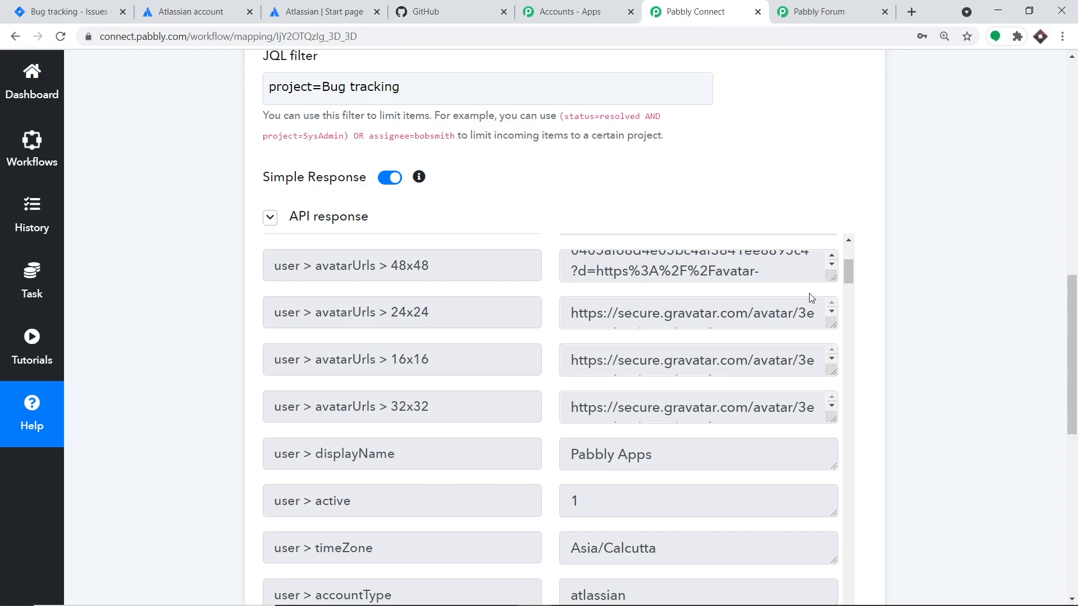
{"action": "scroll", "coordinate": [809, 293], "scroll_direction": "down", "scroll_amount": 9}
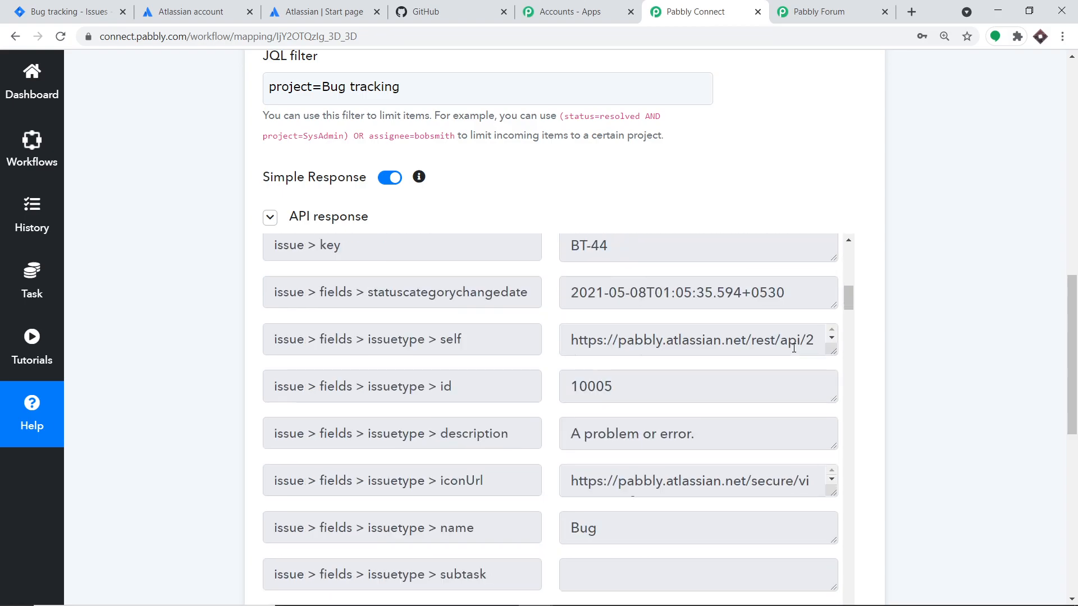
{"action": "scroll", "coordinate": [794, 347], "scroll_direction": "down", "scroll_amount": 3}
{"action": "scroll", "coordinate": [641, 331], "scroll_direction": "down", "scroll_amount": 5}
{"action": "scroll", "coordinate": [730, 365], "scroll_direction": "down", "scroll_amount": 1}
{"action": "scroll", "coordinate": [772, 393], "scroll_direction": "down", "scroll_amount": 12}
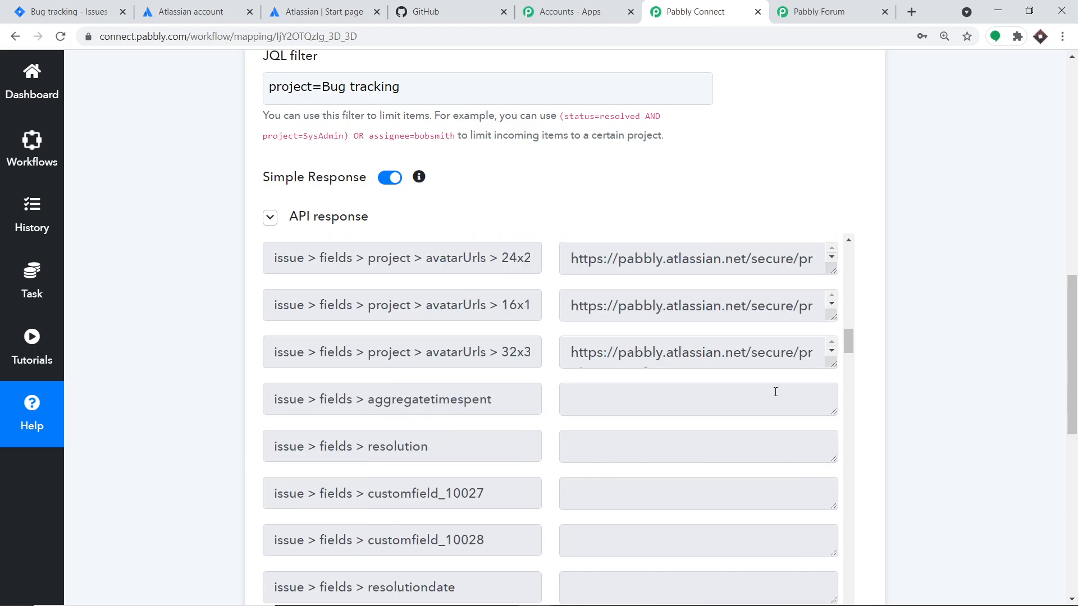
{"action": "scroll", "coordinate": [773, 391], "scroll_direction": "down", "scroll_amount": 8}
{"action": "scroll", "coordinate": [773, 392], "scroll_direction": "down", "scroll_amount": 8}
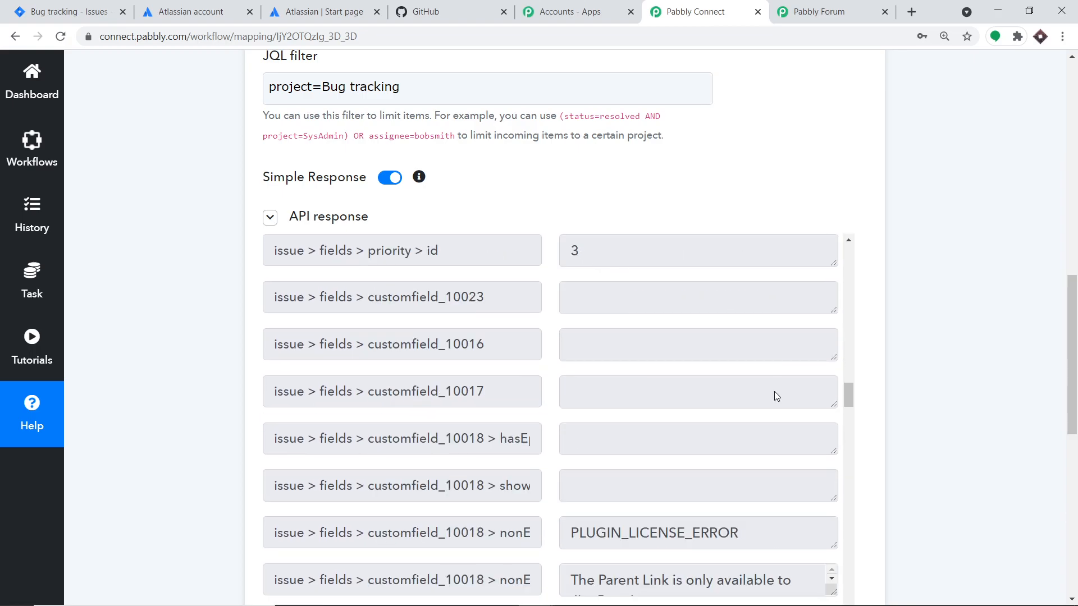
{"action": "scroll", "coordinate": [774, 391], "scroll_direction": "down", "scroll_amount": 7}
{"action": "scroll", "coordinate": [770, 397], "scroll_direction": "down", "scroll_amount": 9}
{"action": "scroll", "coordinate": [770, 396], "scroll_direction": "down", "scroll_amount": 5}
{"action": "scroll", "coordinate": [773, 397], "scroll_direction": "down", "scroll_amount": 1}
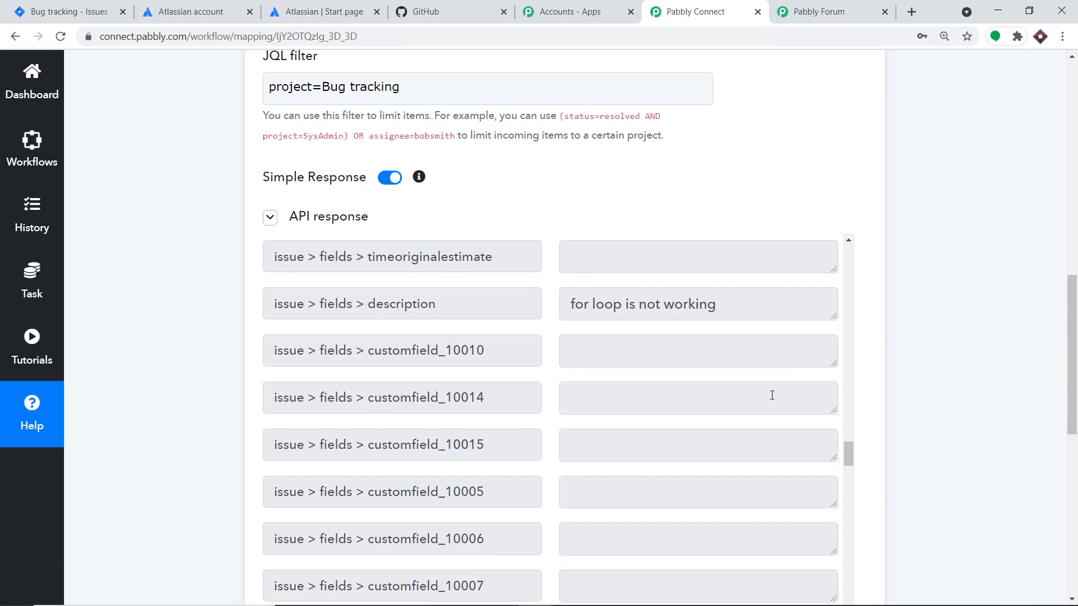
{"action": "scroll", "coordinate": [741, 364], "scroll_direction": "up", "scroll_amount": 1}
{"action": "left_click_drag", "start_coordinate": [740, 364], "coordinate": [564, 360]}
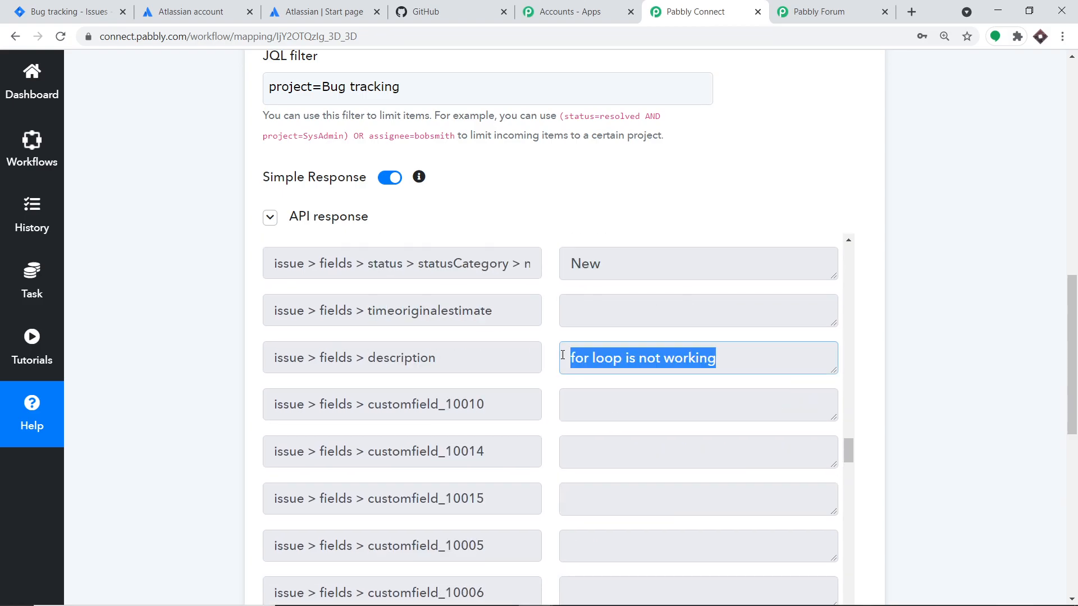
{"action": "left_click_drag", "start_coordinate": [844, 461], "coordinate": [844, 493]}
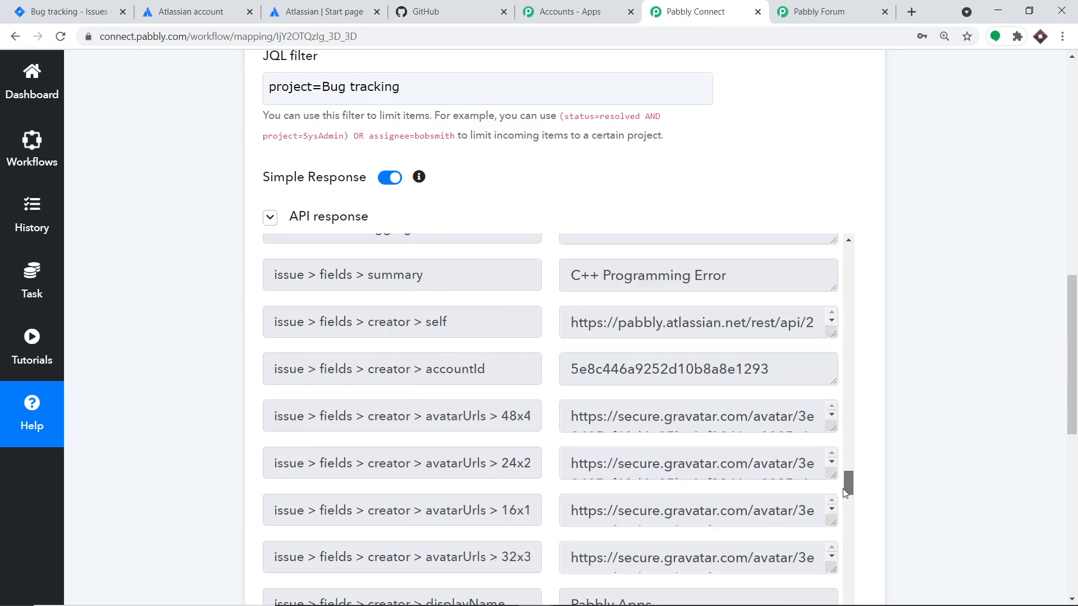
{"action": "left_click_drag", "start_coordinate": [581, 283], "coordinate": [566, 281]}
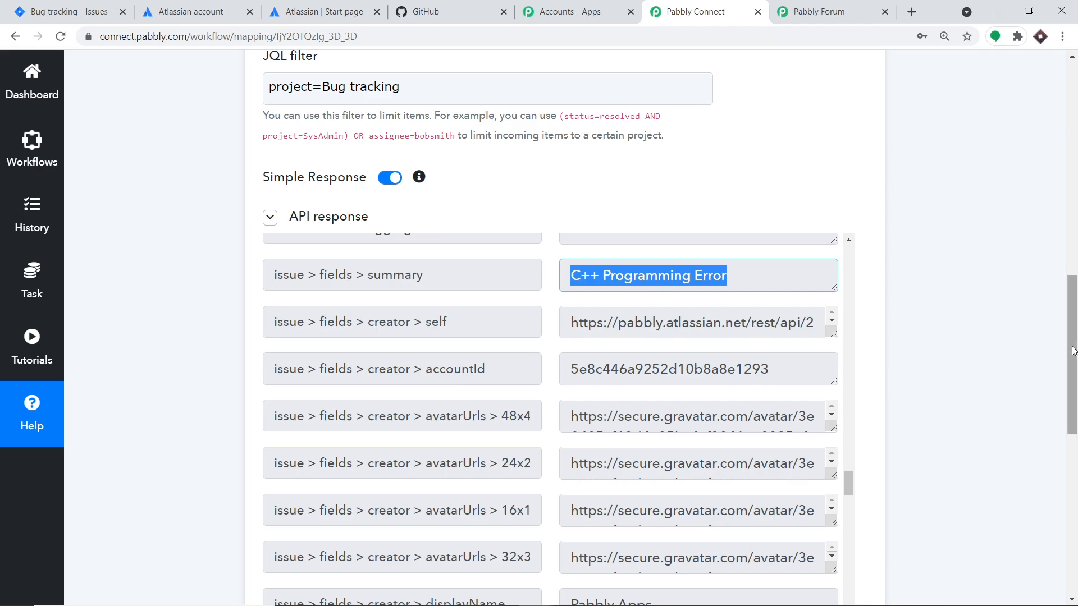
Step: Add an action step after the Jira trigger, using GitHub as the app and Create an Issue as the action event
{"action": "scroll", "coordinate": [746, 317], "scroll_direction": "down", "scroll_amount": 8}
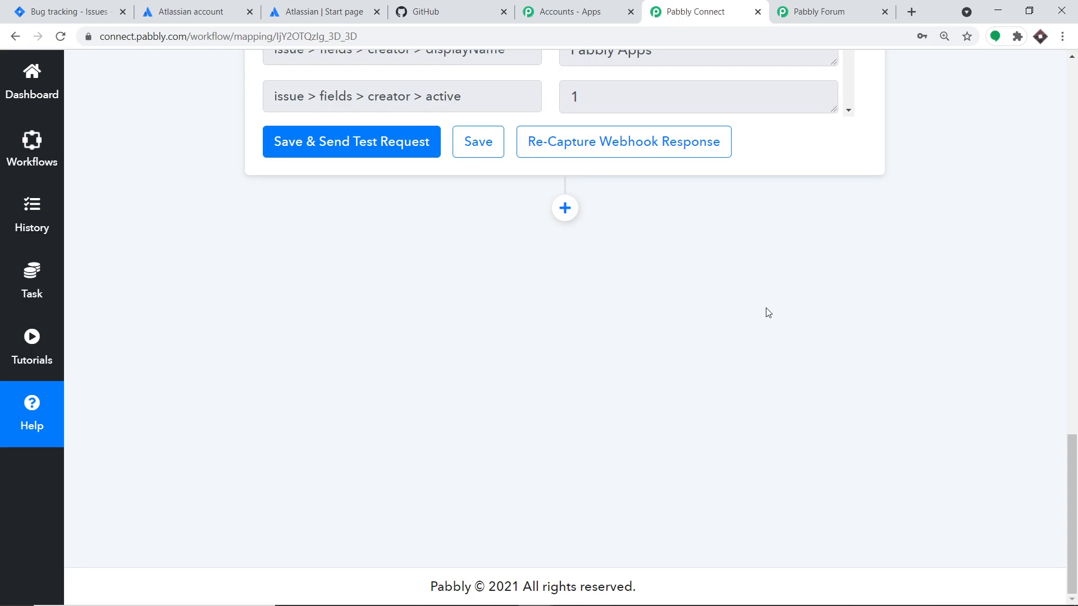
{"action": "left_click", "coordinate": [565, 208]}
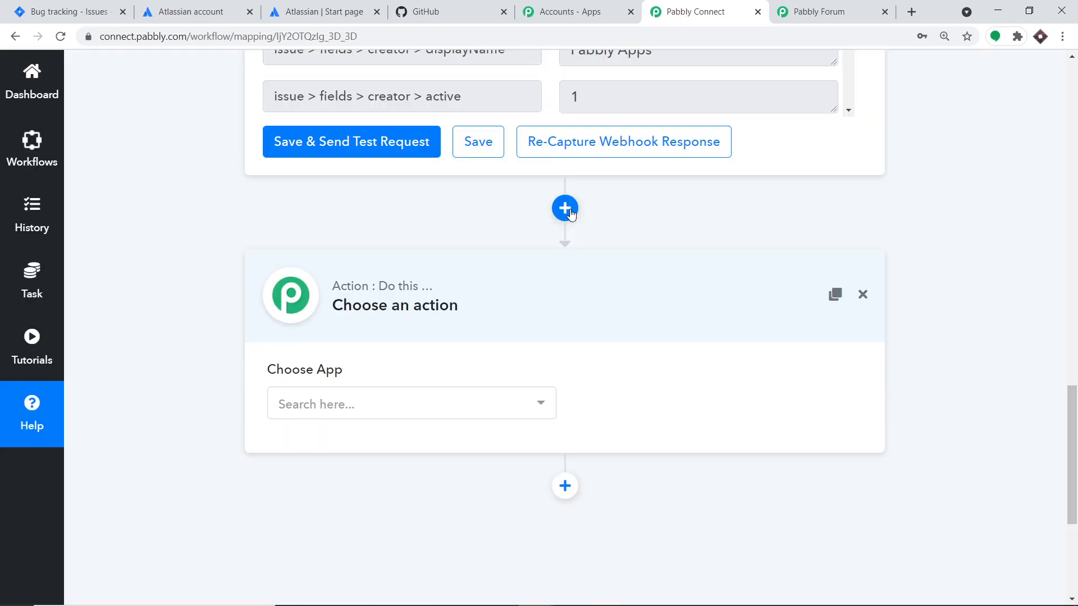
{"action": "left_click", "coordinate": [445, 422]}
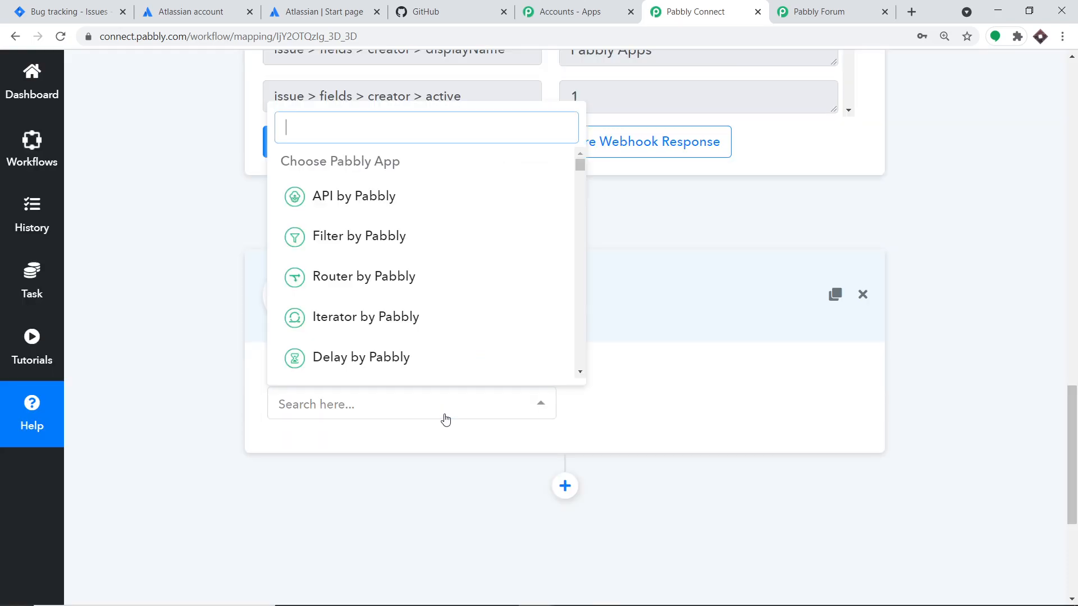
{"action": "type", "text": "github"}
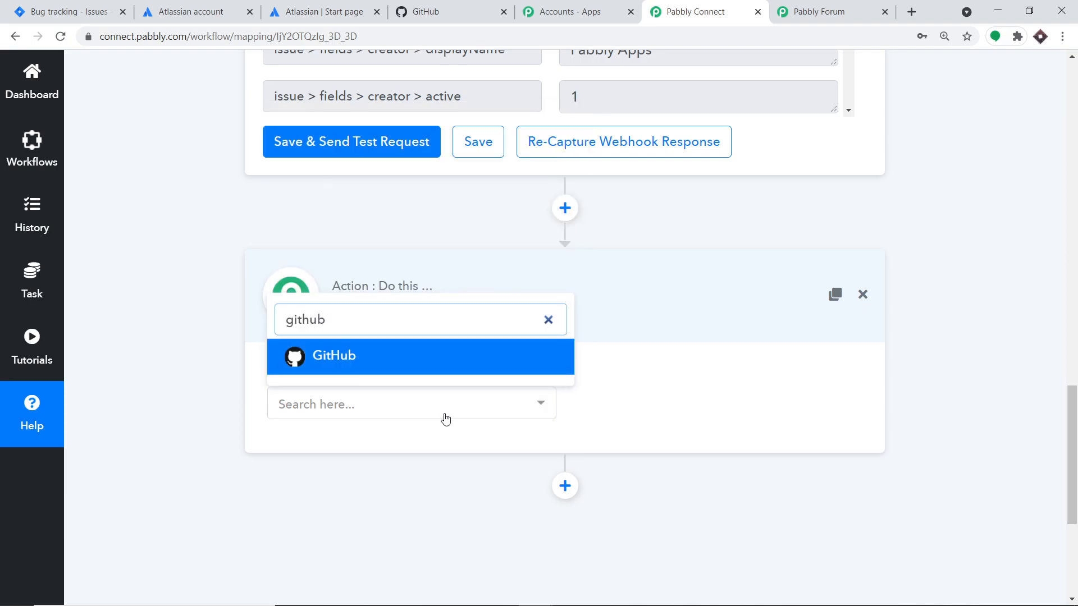
{"action": "left_click", "coordinate": [451, 356]}
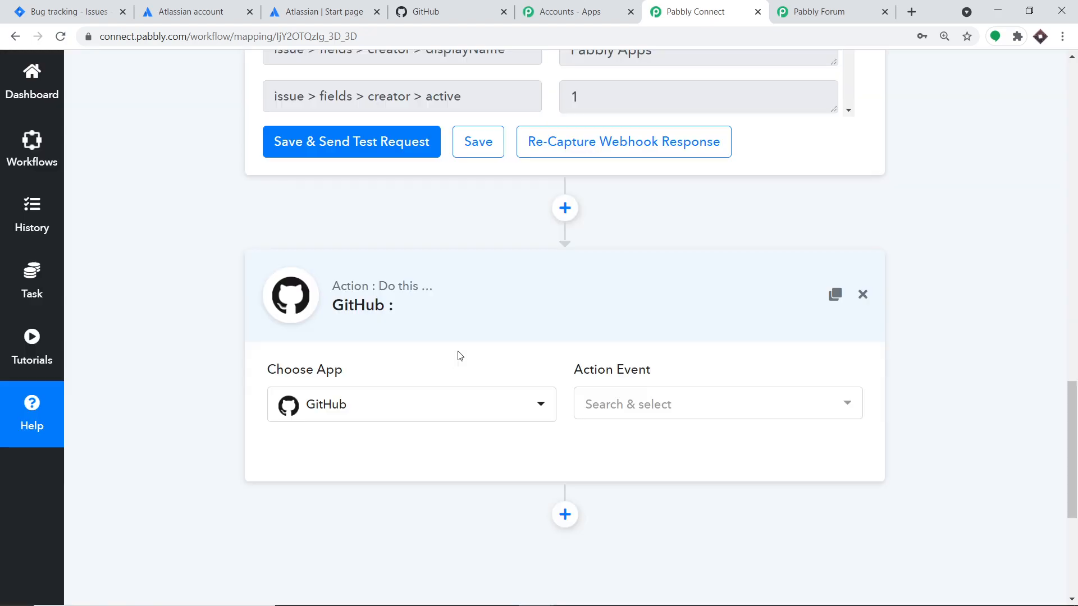
{"action": "left_click", "coordinate": [622, 398]}
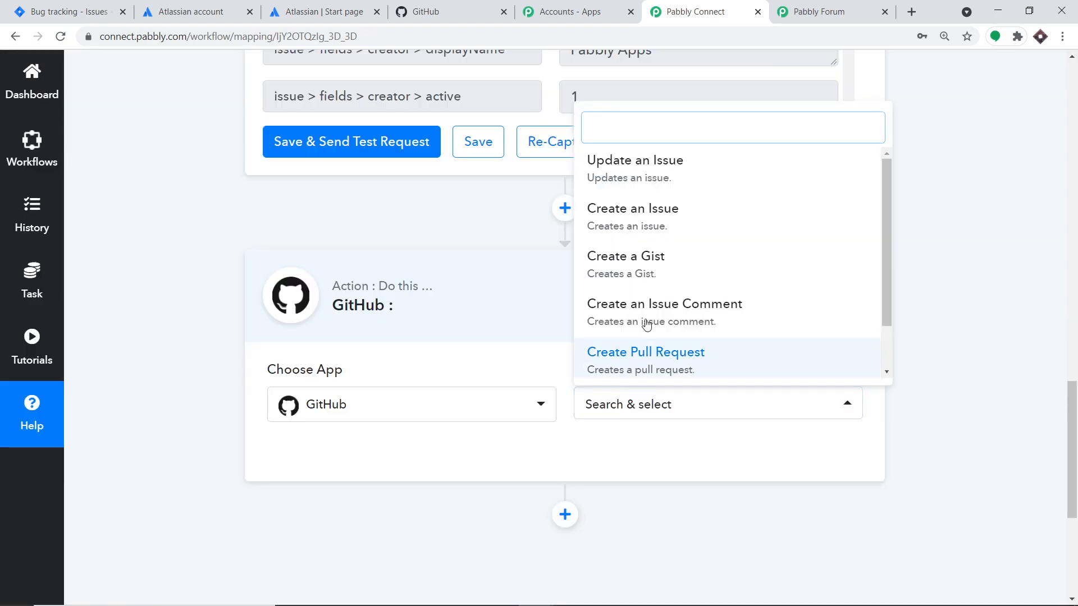
{"action": "left_click", "coordinate": [659, 217]}
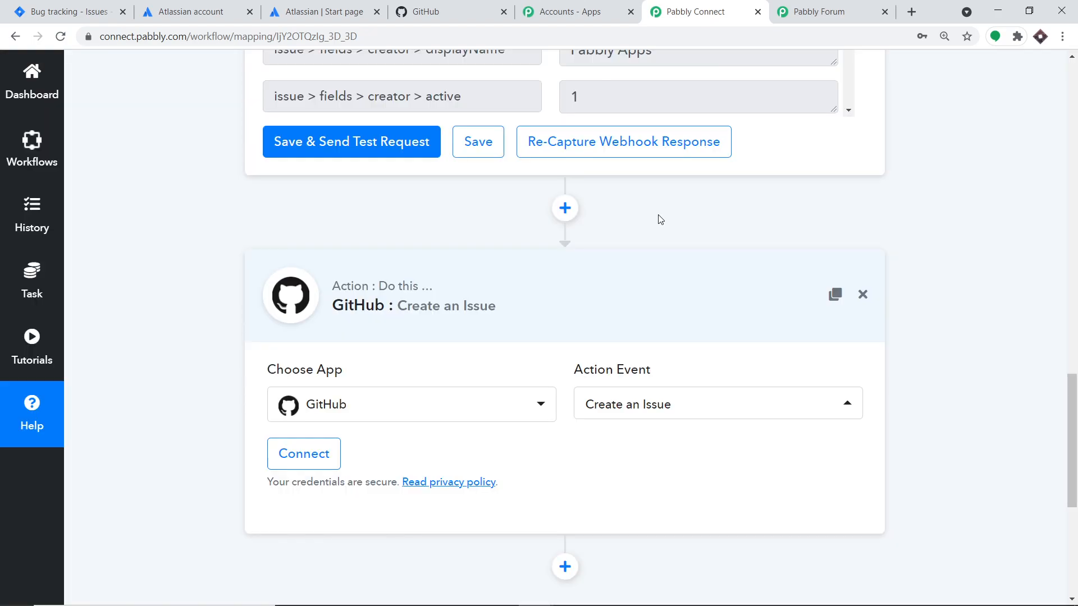
Step: Review the other available GitHub action events and check the Pabbly Forum, keeping Create an Issue selected
{"action": "left_click", "coordinate": [697, 398]}
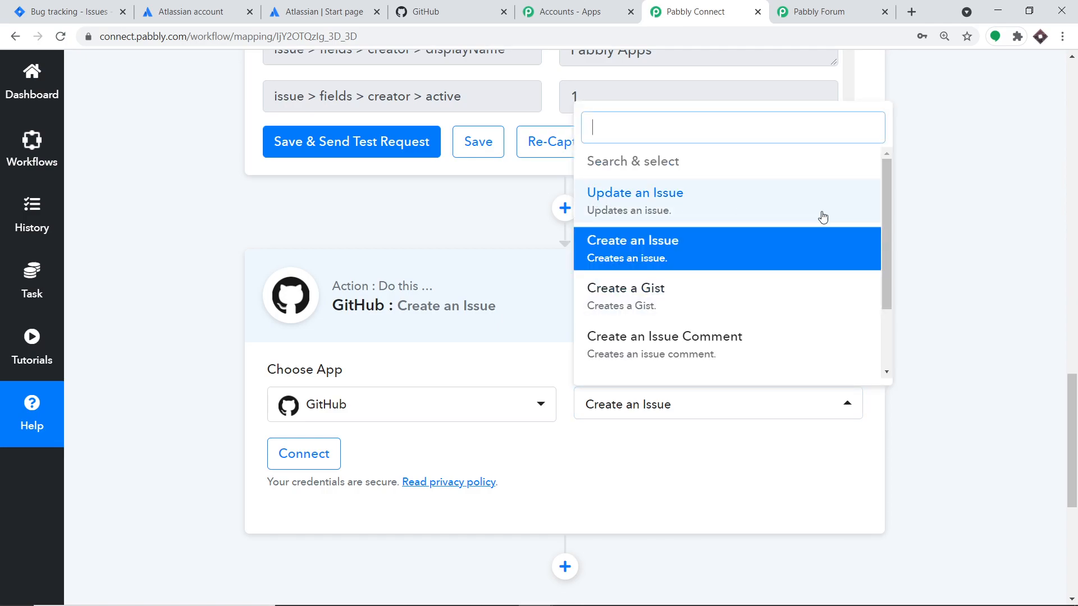
{"action": "scroll", "coordinate": [712, 344], "scroll_direction": "down", "scroll_amount": 1}
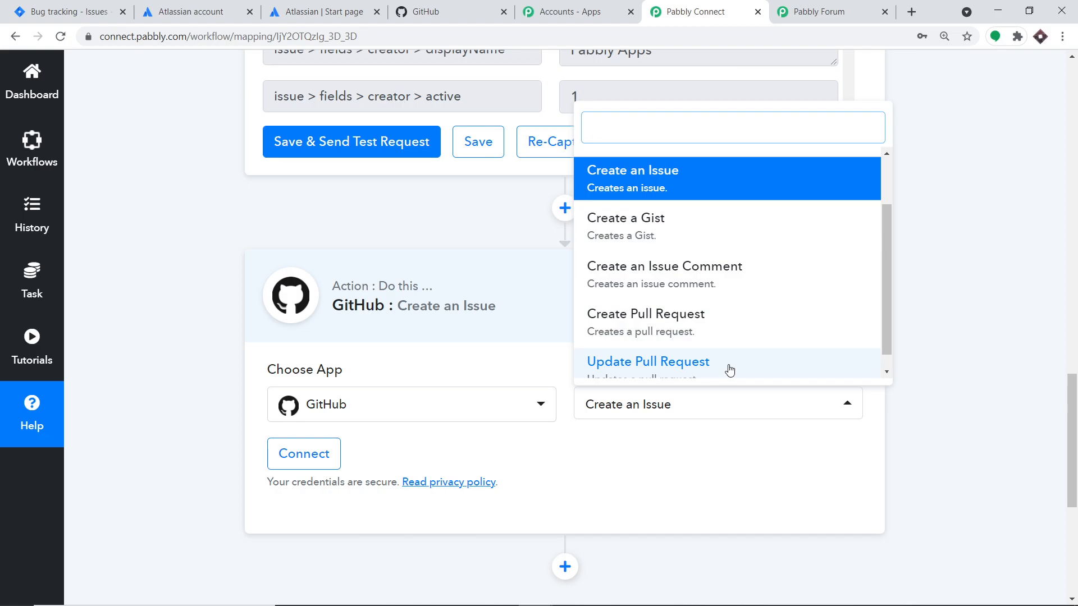
{"action": "left_click", "coordinate": [842, 11]}
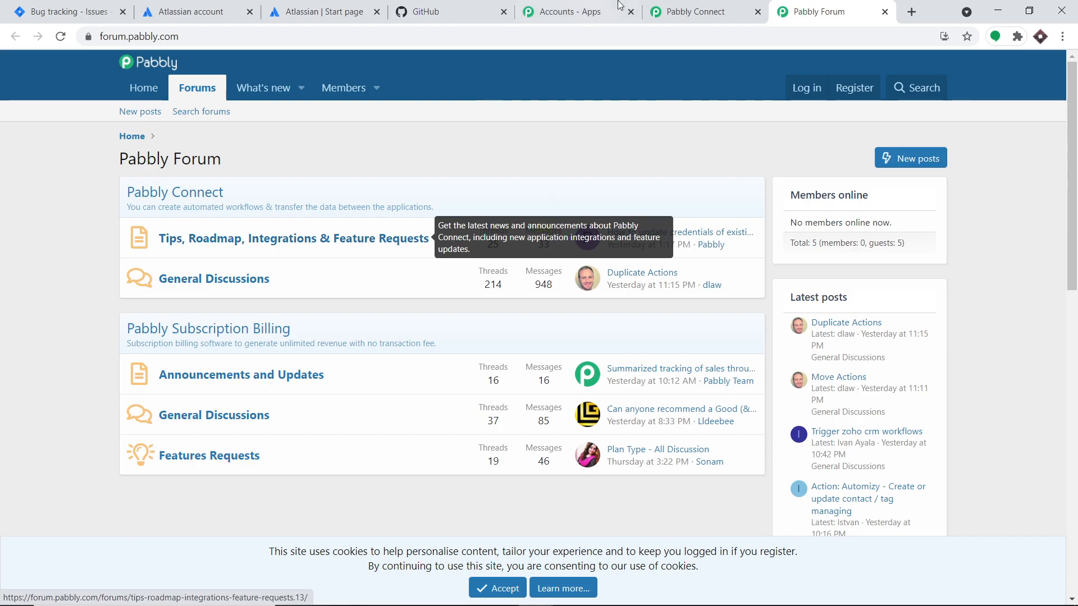
{"action": "left_click", "coordinate": [711, 11]}
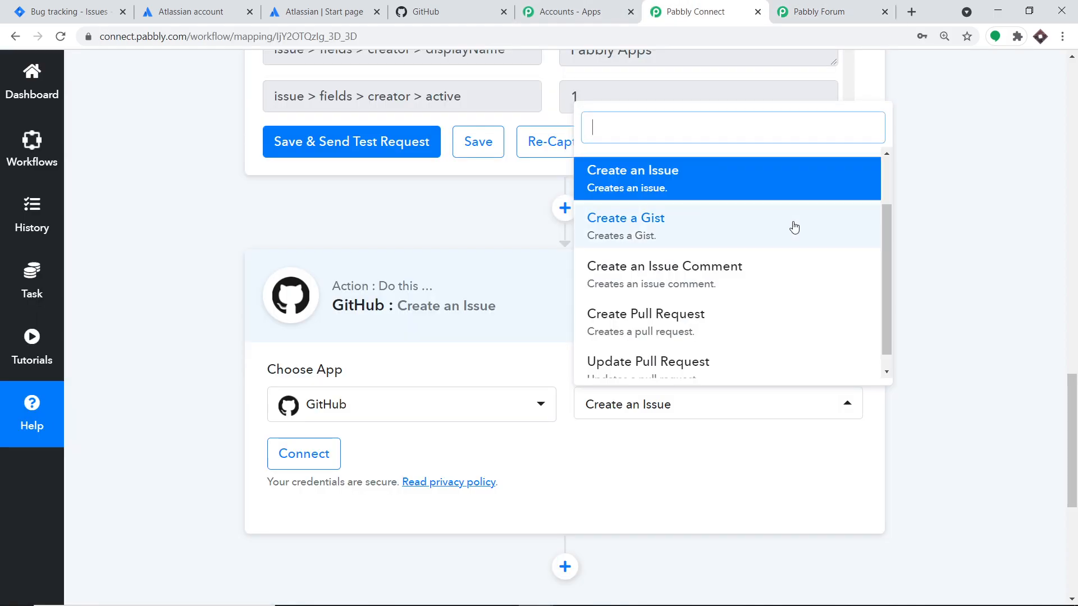
{"action": "left_click", "coordinate": [717, 471]}
Step: Connect the GitHub action through a new connection and authorize Pabbly Connect to access the GitHub account
{"action": "left_click", "coordinate": [303, 463]}
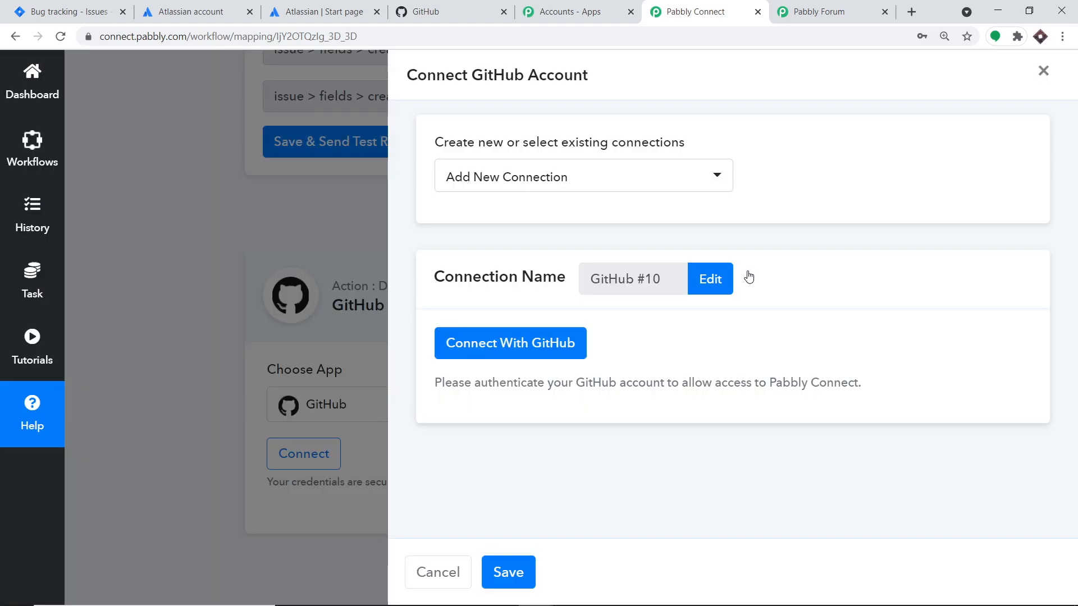
{"action": "left_click", "coordinate": [489, 343]}
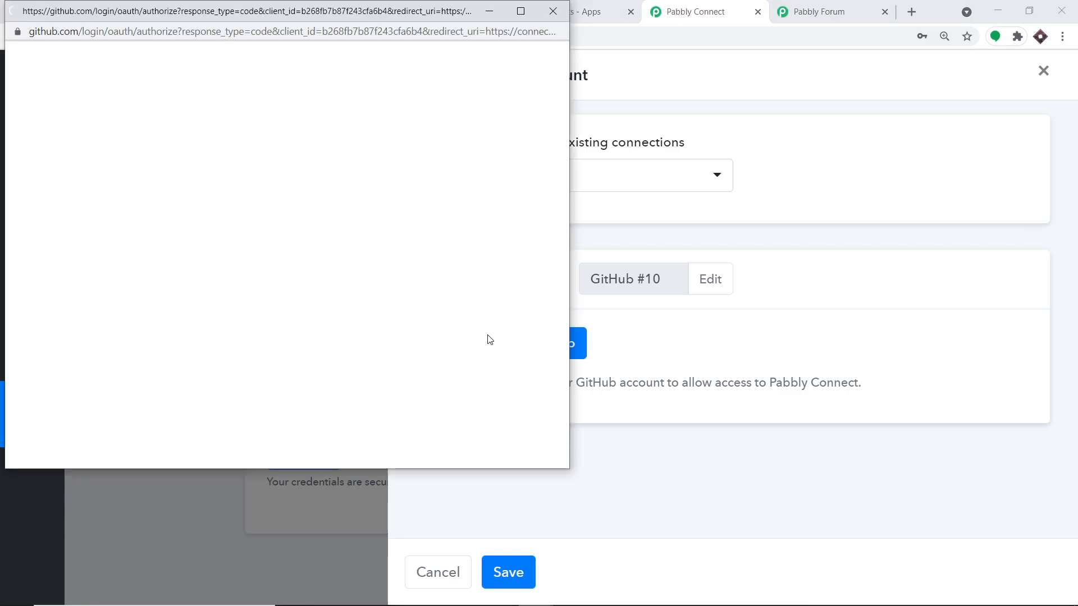
{"action": "scroll", "coordinate": [366, 346], "scroll_direction": "down", "scroll_amount": 3}
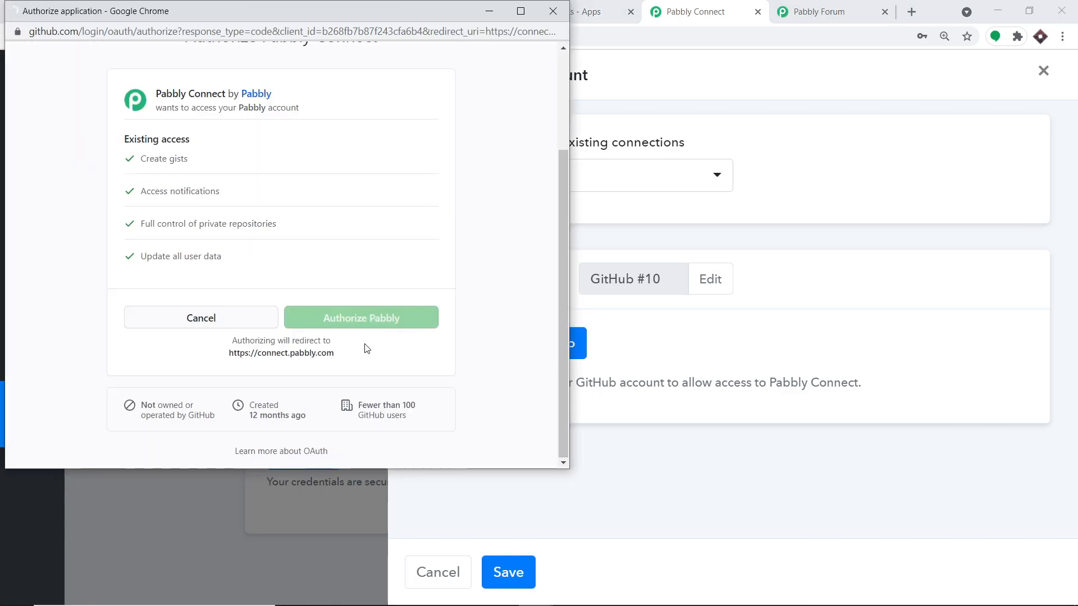
{"action": "left_click", "coordinate": [356, 326]}
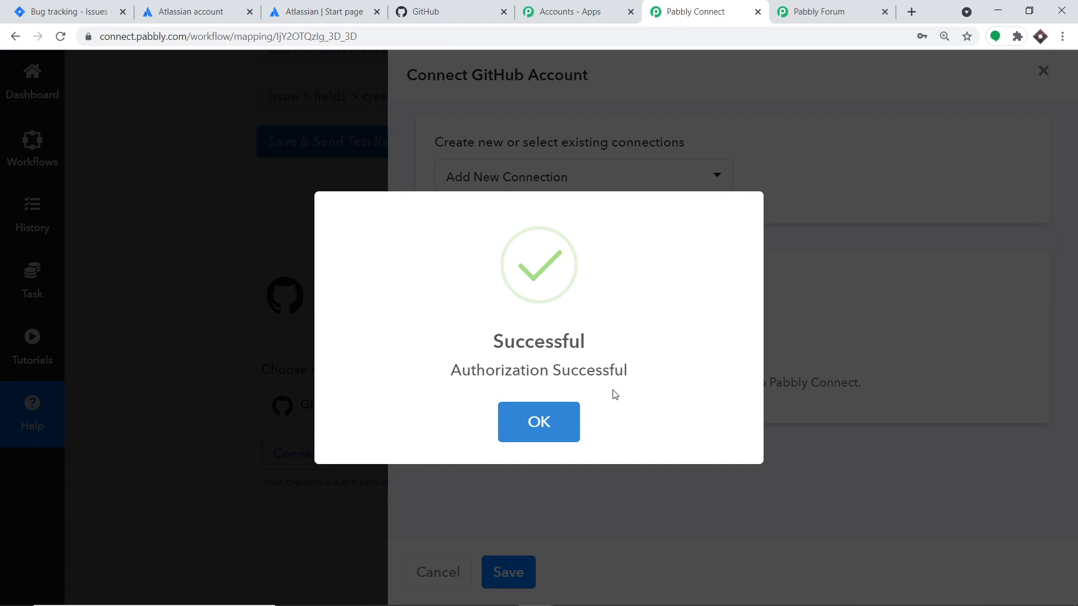
{"action": "left_click", "coordinate": [555, 424]}
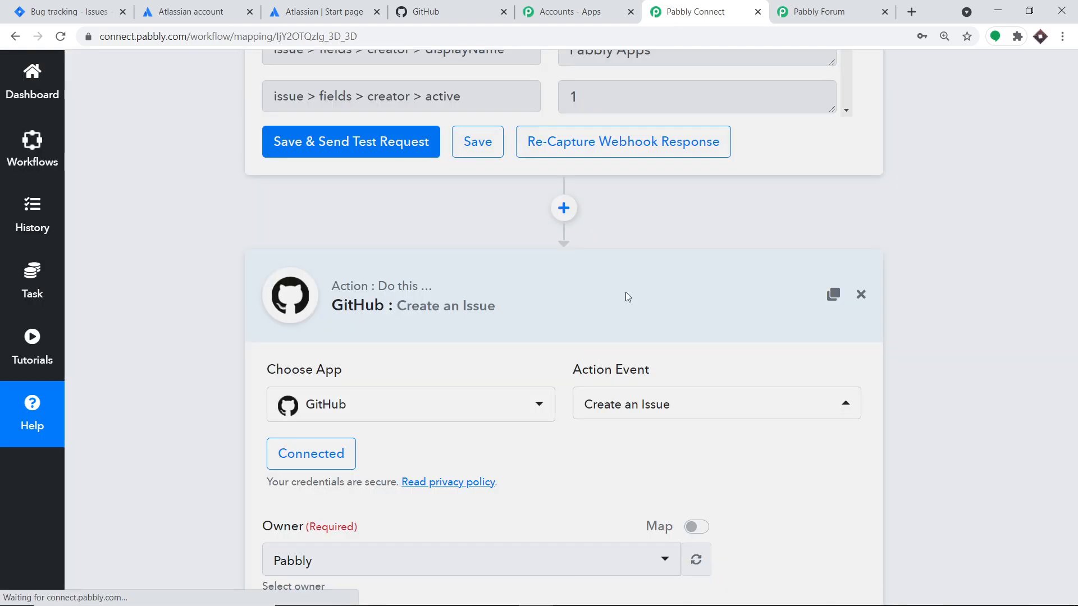
Step: Compare the action's Owner field with the account signed in on GitHub, and look through the available repos
{"action": "scroll", "coordinate": [625, 297], "scroll_direction": "down", "scroll_amount": 6}
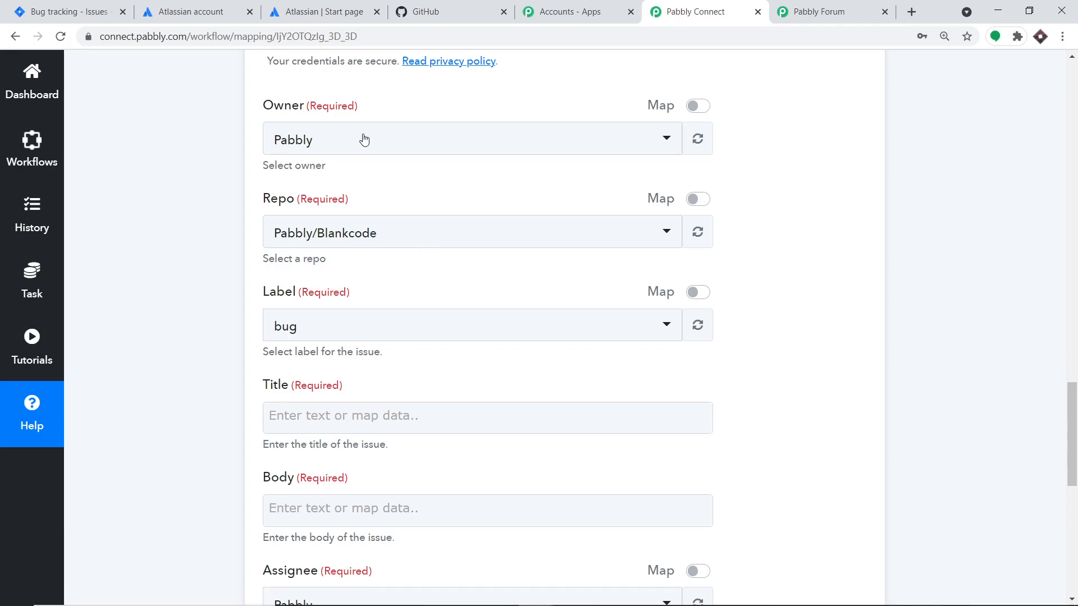
{"action": "left_click", "coordinate": [426, 11]}
{"action": "left_click", "coordinate": [1029, 73]}
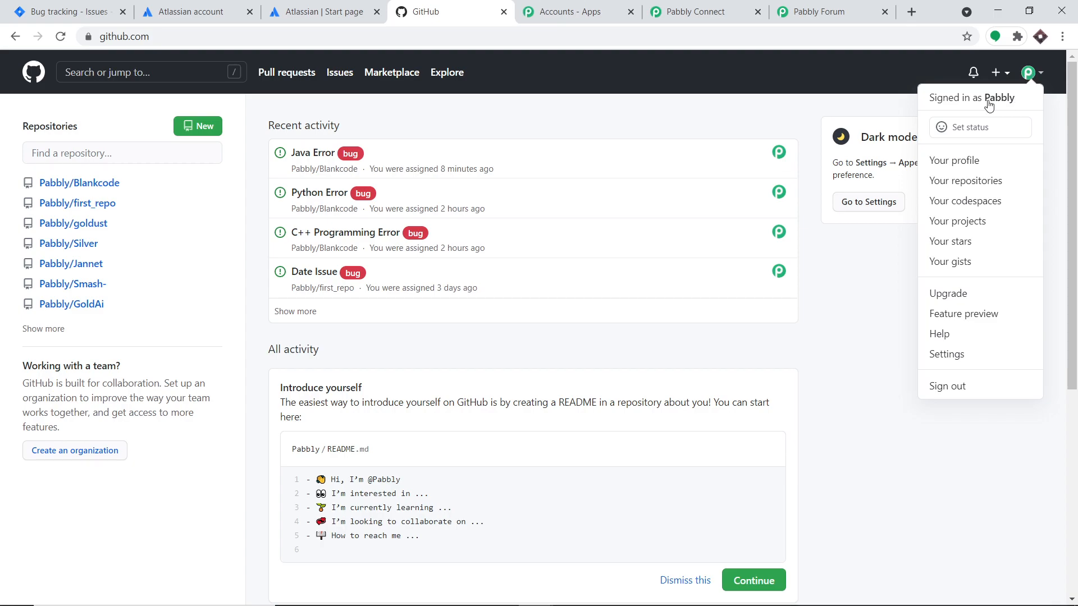
{"action": "left_click", "coordinate": [705, 13]}
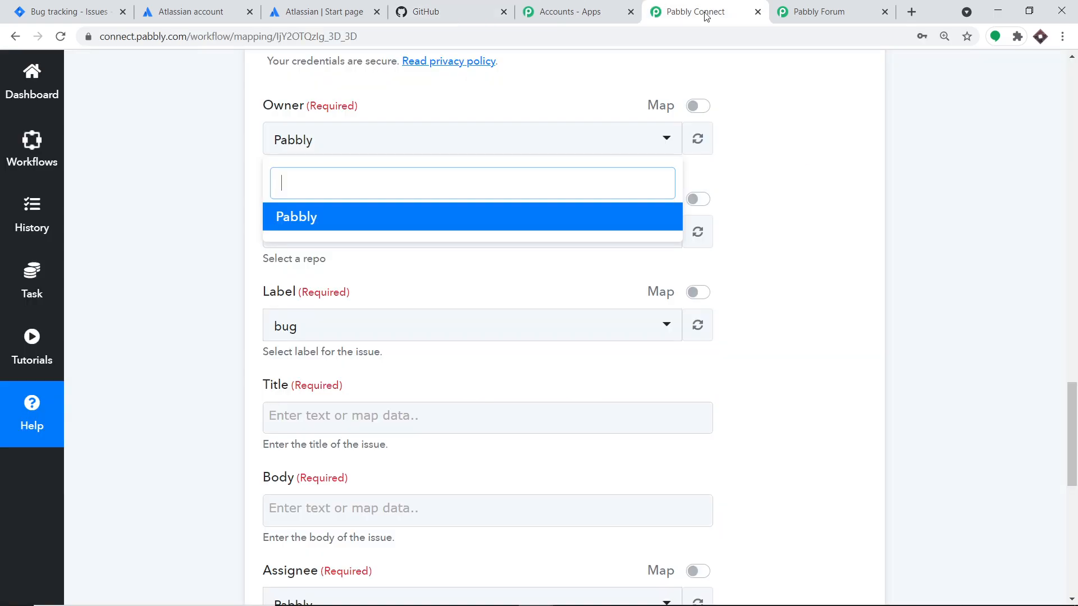
{"action": "left_click", "coordinate": [799, 181]}
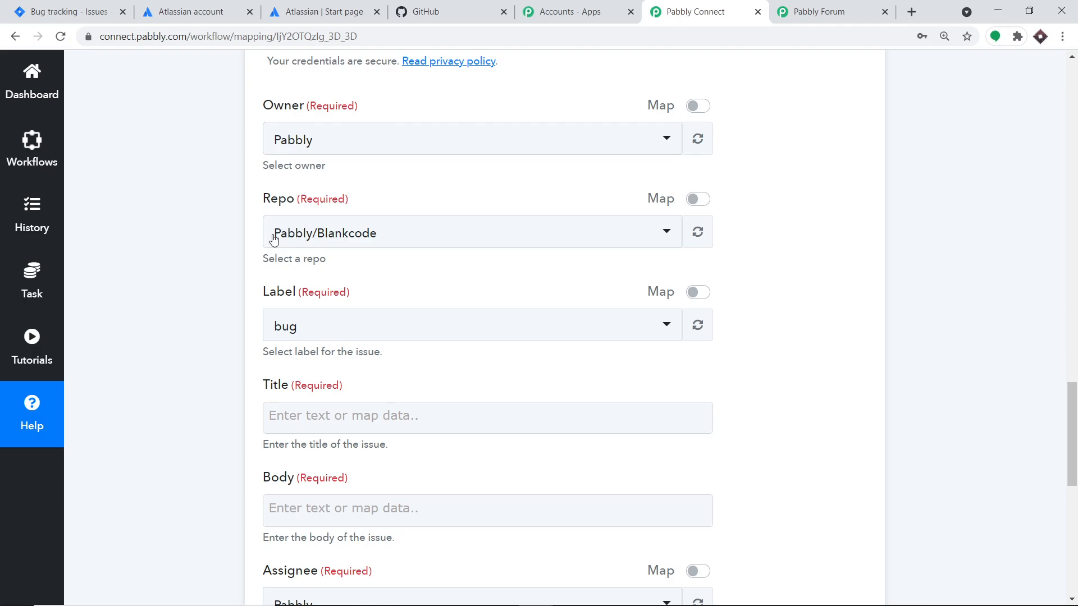
{"action": "left_click", "coordinate": [273, 240]}
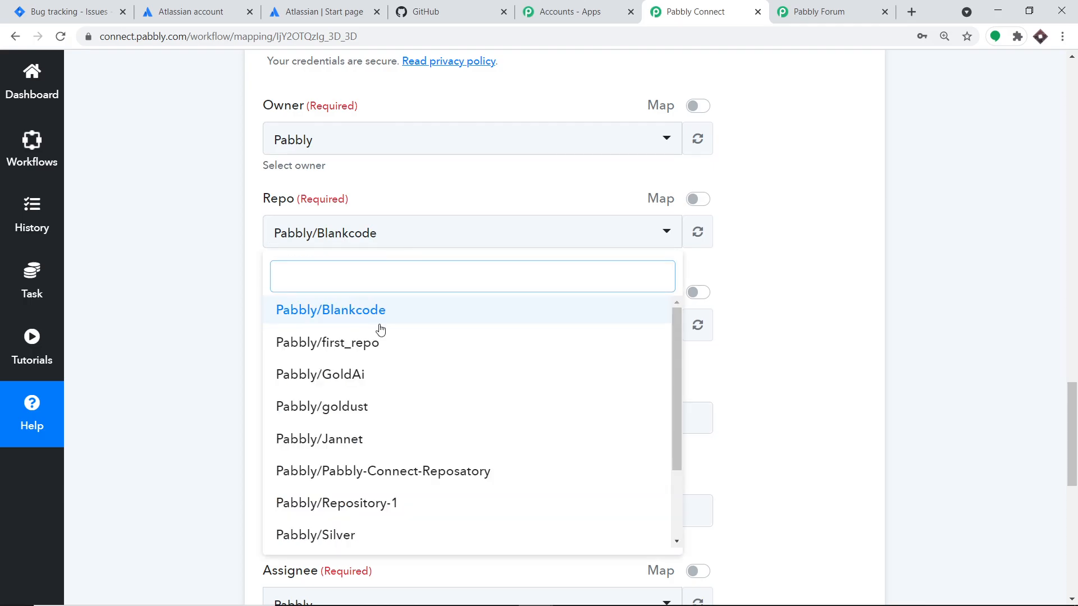
{"action": "scroll", "coordinate": [396, 532], "scroll_direction": "down", "scroll_amount": 2}
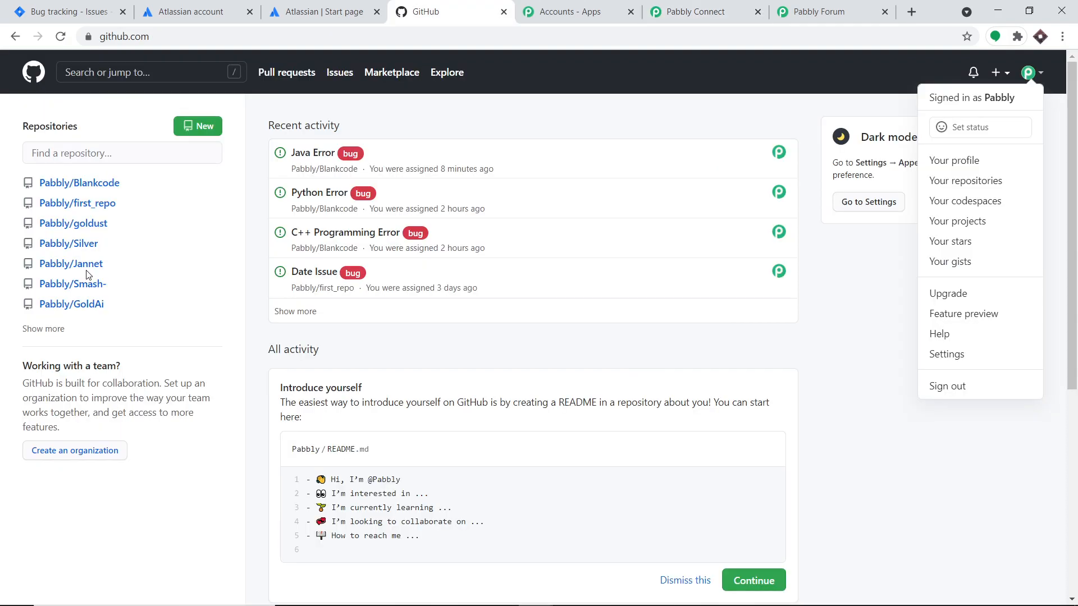
Step: Create a new GitHub repository named JIRA under the Pabbly account
{"action": "left_click", "coordinate": [207, 129]}
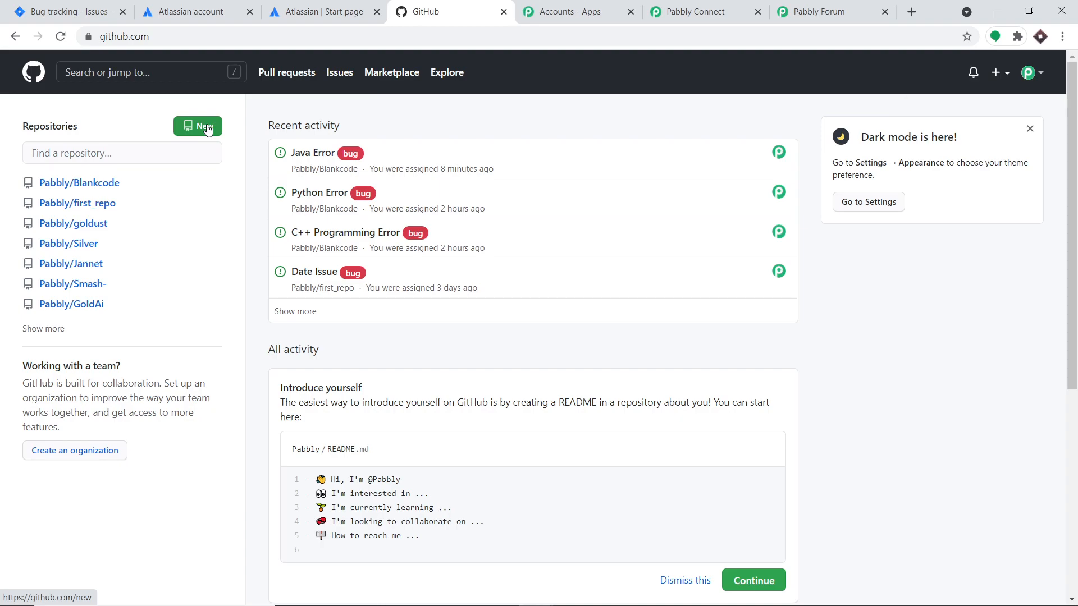
{"action": "left_click", "coordinate": [208, 130]}
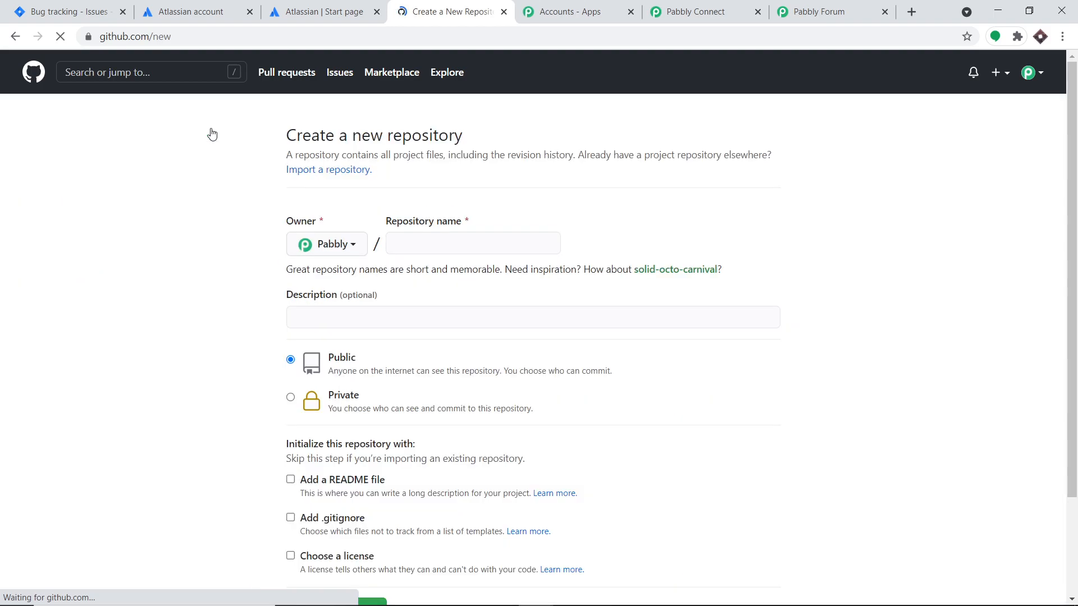
{"action": "left_click", "coordinate": [460, 246]}
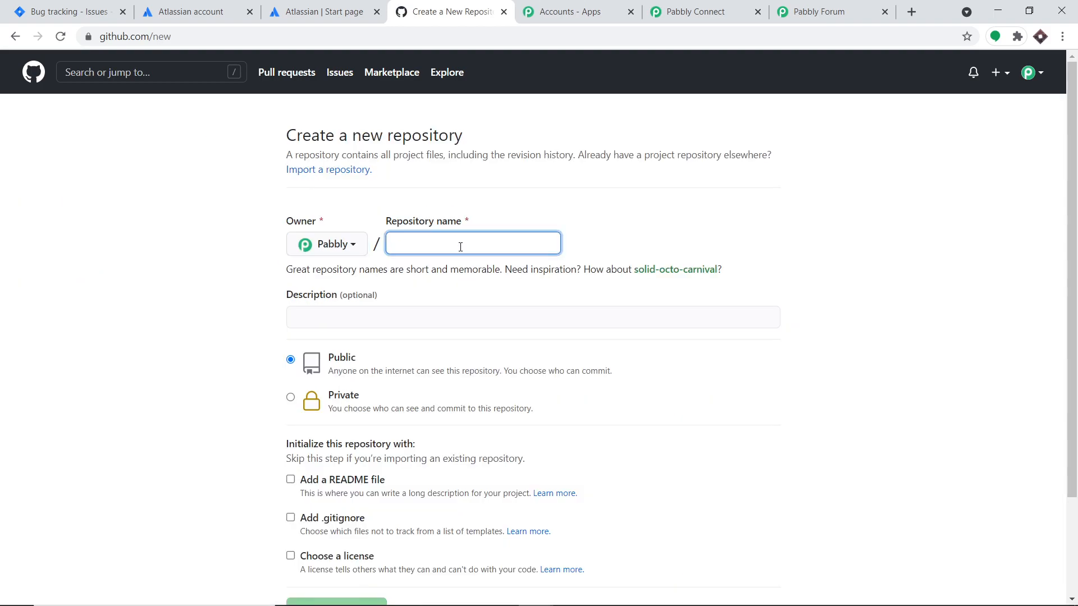
{"action": "type", "text": "JIRA"}
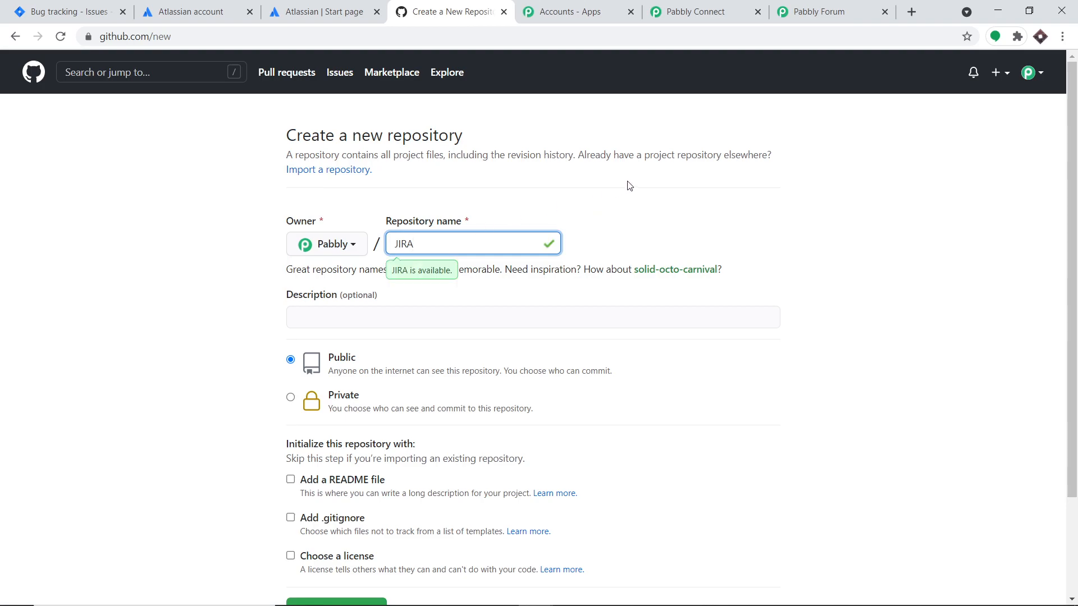
{"action": "scroll", "coordinate": [631, 242], "scroll_direction": "down", "scroll_amount": 3}
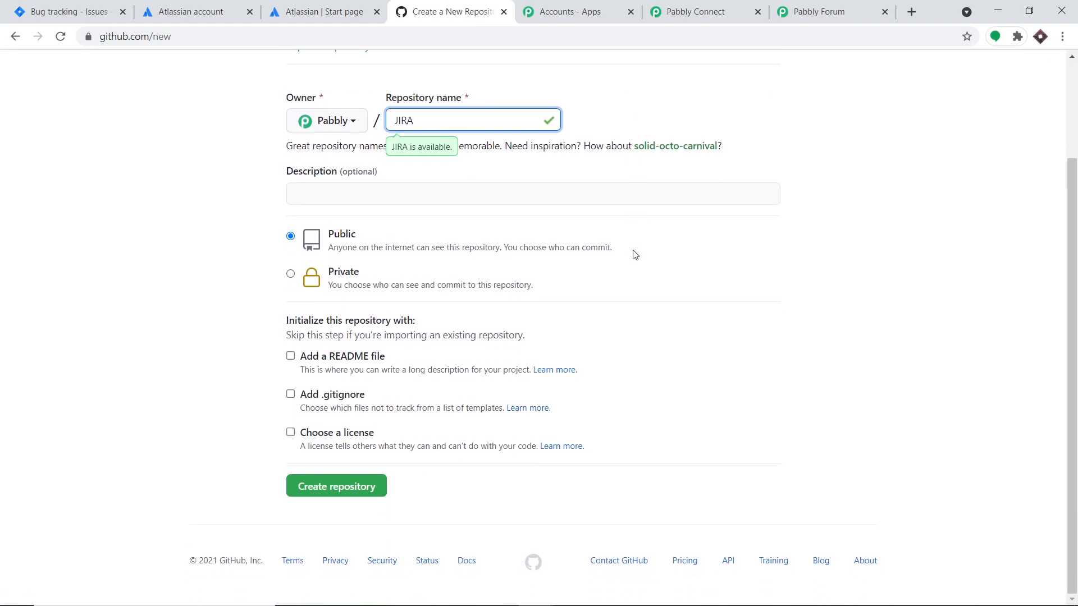
{"action": "left_click", "coordinate": [344, 486]}
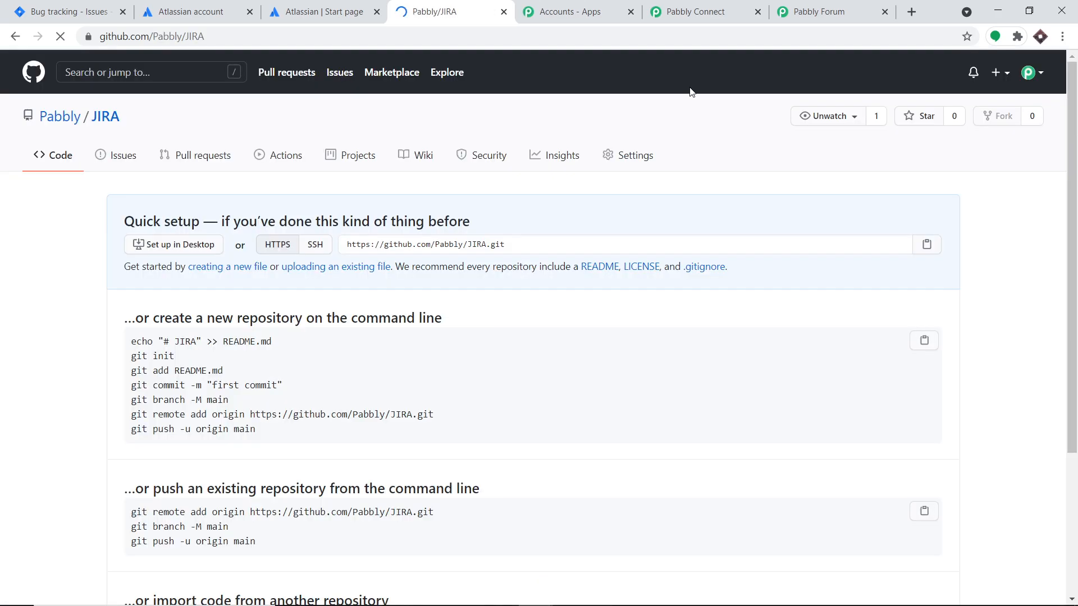
Step: Return to Pabbly Connect, refresh the GitHub action's repo list and select Pabbly/JIRA as the repo
{"action": "left_click", "coordinate": [695, 11]}
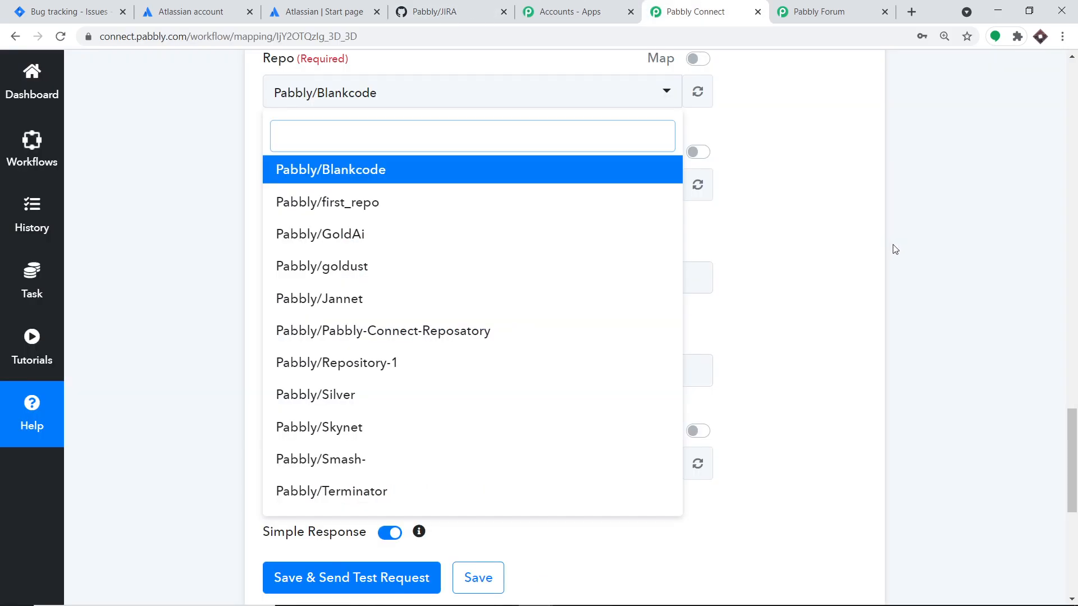
{"action": "left_click", "coordinate": [895, 250]}
{"action": "left_click", "coordinate": [697, 185]}
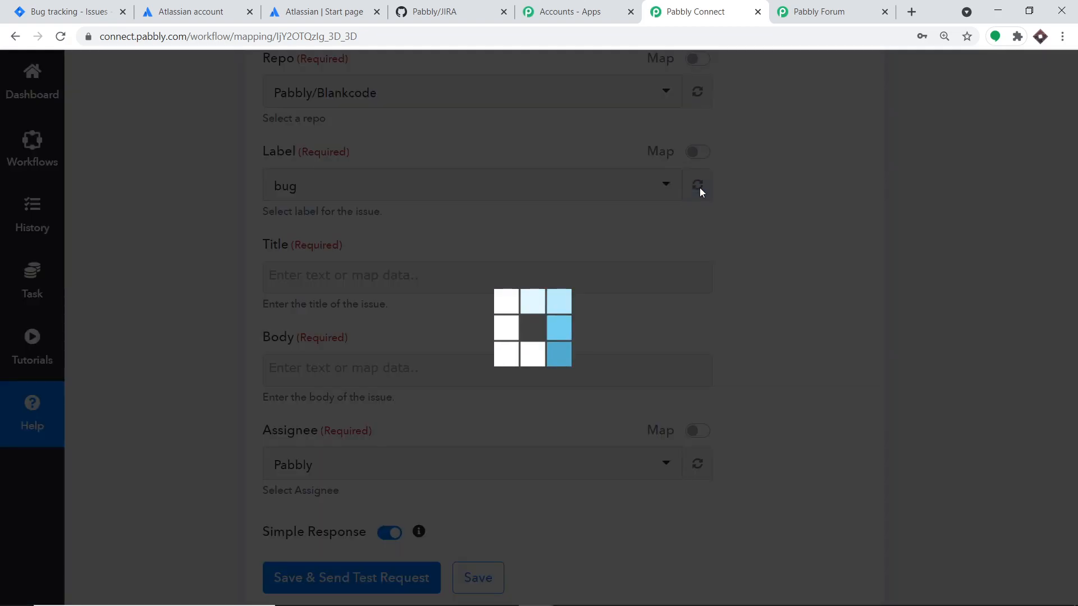
{"action": "scroll", "coordinate": [710, 140], "scroll_direction": "up", "scroll_amount": 3}
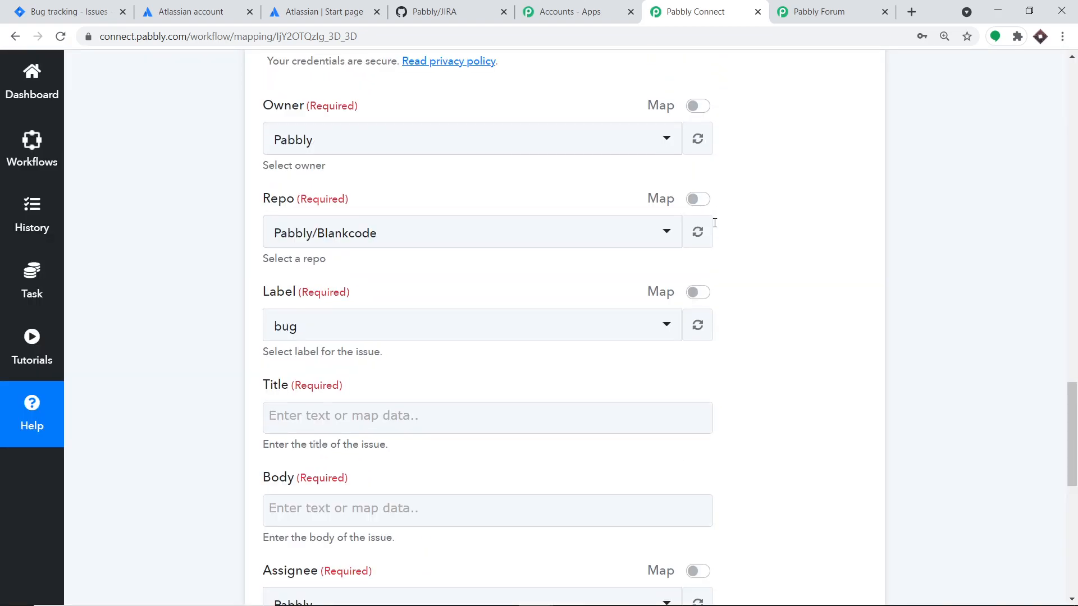
{"action": "left_click", "coordinate": [700, 235]}
{"action": "left_click", "coordinate": [538, 231]}
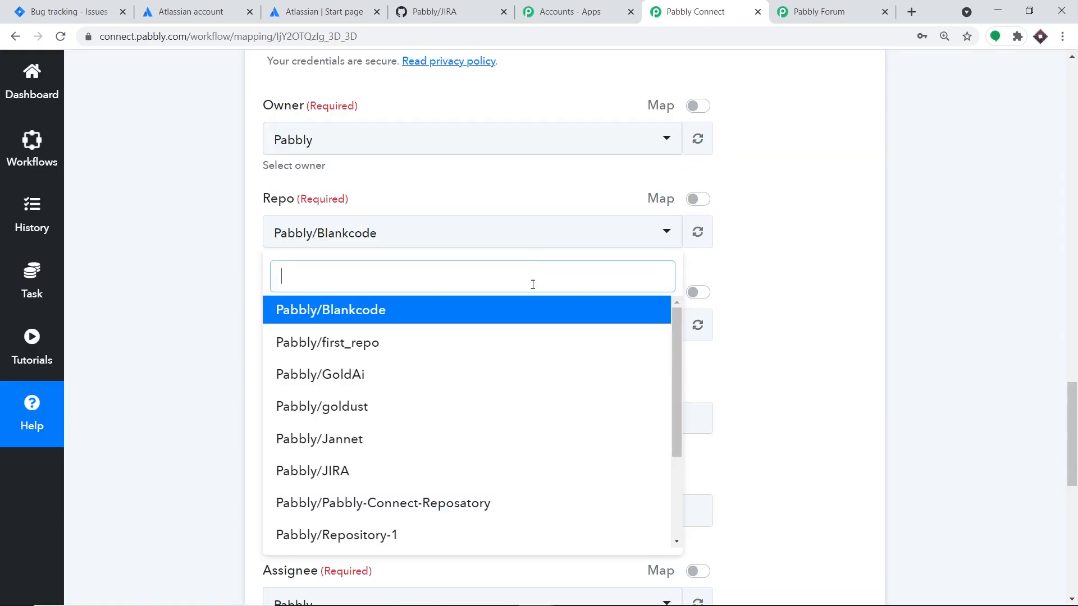
{"action": "left_click", "coordinate": [476, 484]}
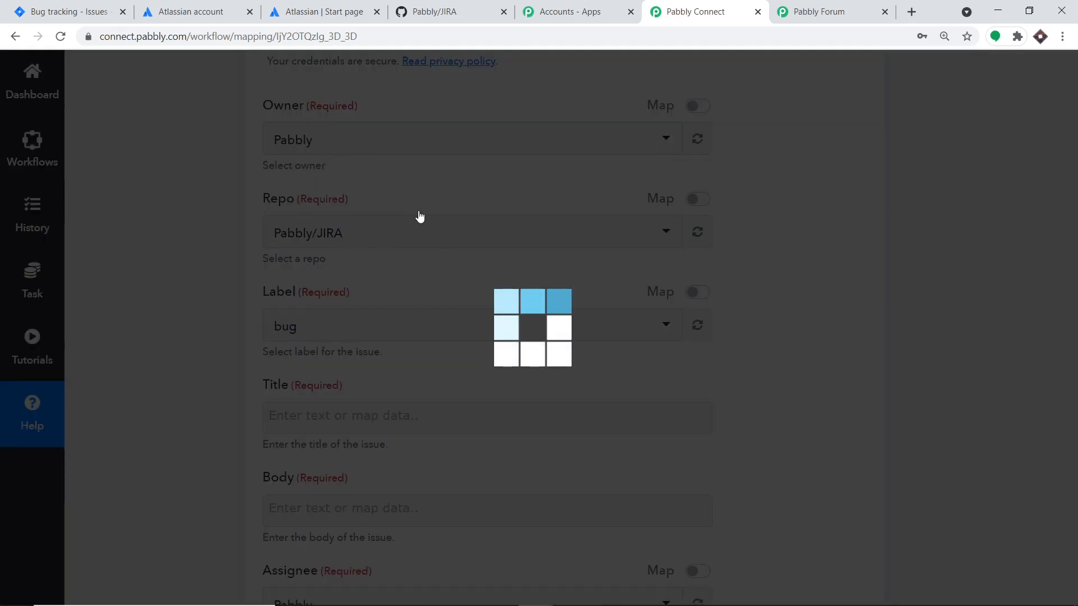
Step: Select bug as the label for the GitHub issue
{"action": "scroll", "coordinate": [457, 183], "scroll_direction": "down", "scroll_amount": 2}
{"action": "scroll", "coordinate": [474, 172], "scroll_direction": "up", "scroll_amount": 1}
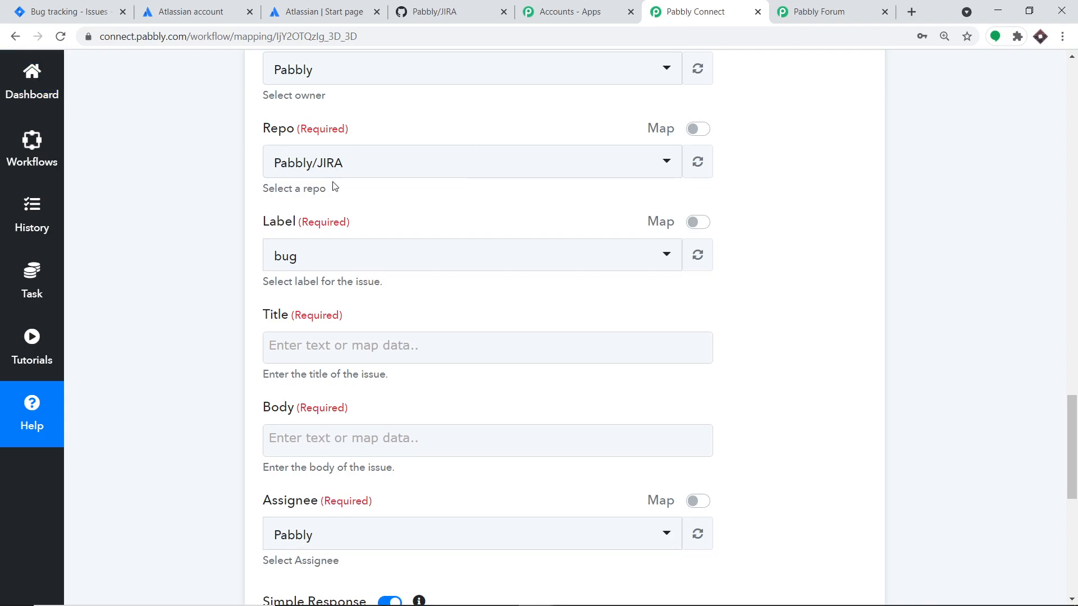
{"action": "scroll", "coordinate": [365, 181], "scroll_direction": "down", "scroll_amount": 1}
{"action": "left_click", "coordinate": [369, 188]}
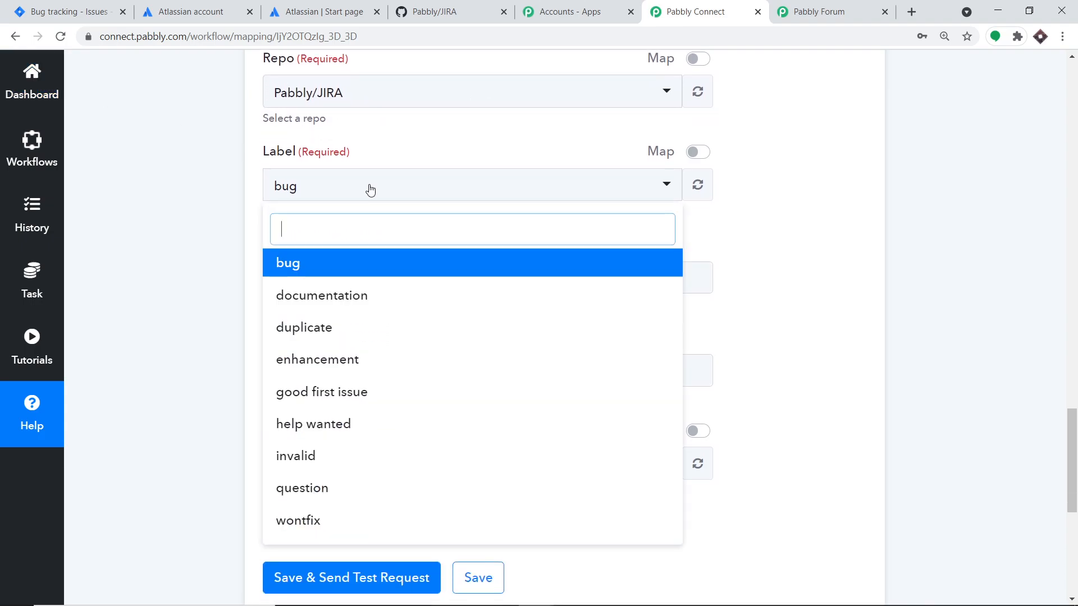
{"action": "left_click", "coordinate": [362, 264]}
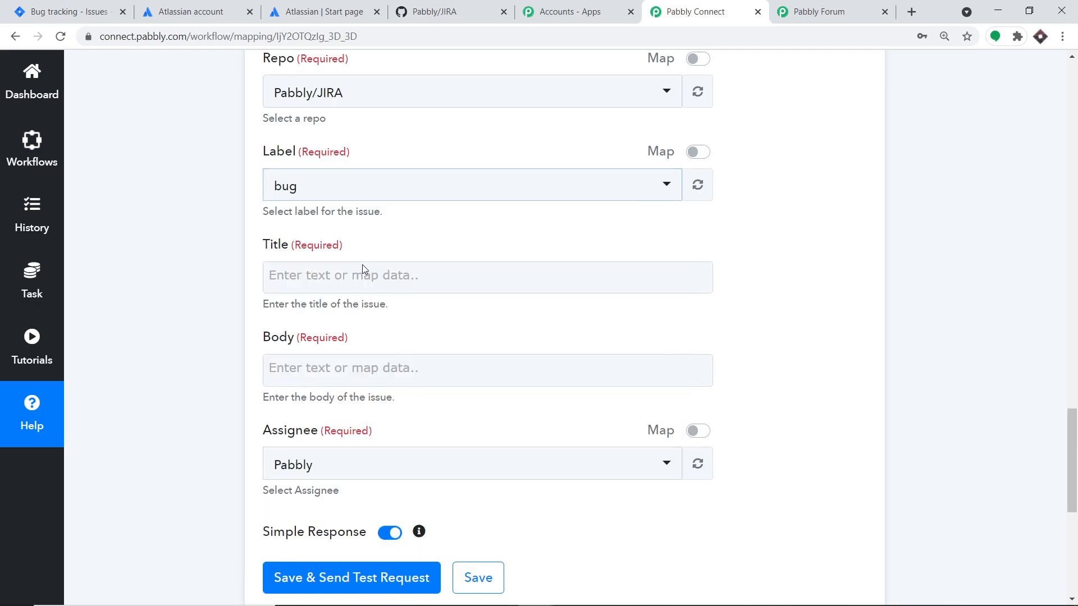
Step: Map the issue Title to the Jira trigger's issue > fields > summary value, searching the trigger data for "C+"
{"action": "left_click", "coordinate": [395, 277]}
{"action": "left_click", "coordinate": [392, 410]}
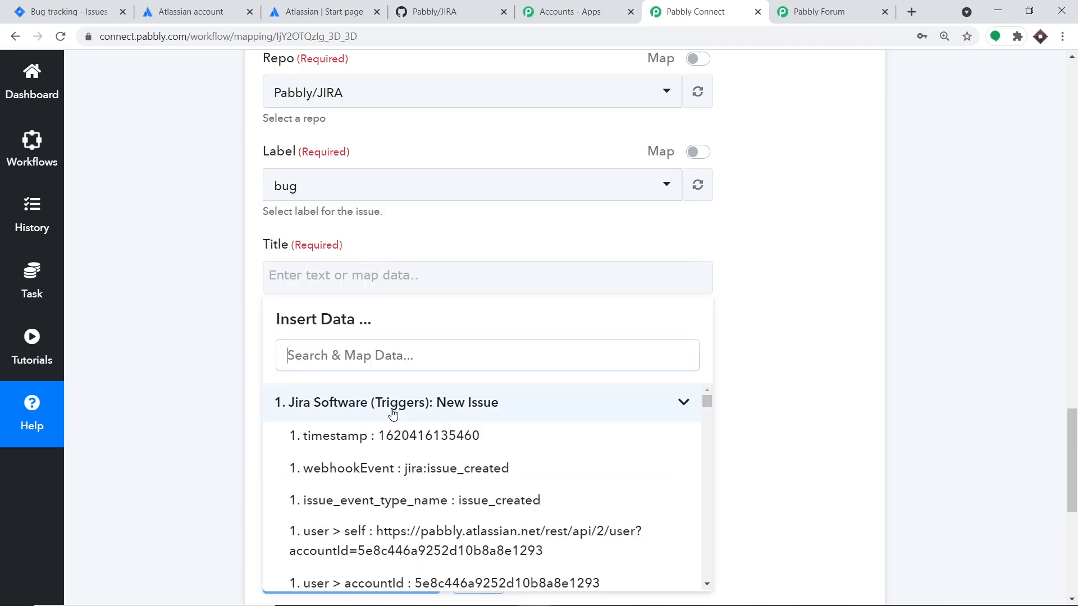
{"action": "type", "text": "C+"}
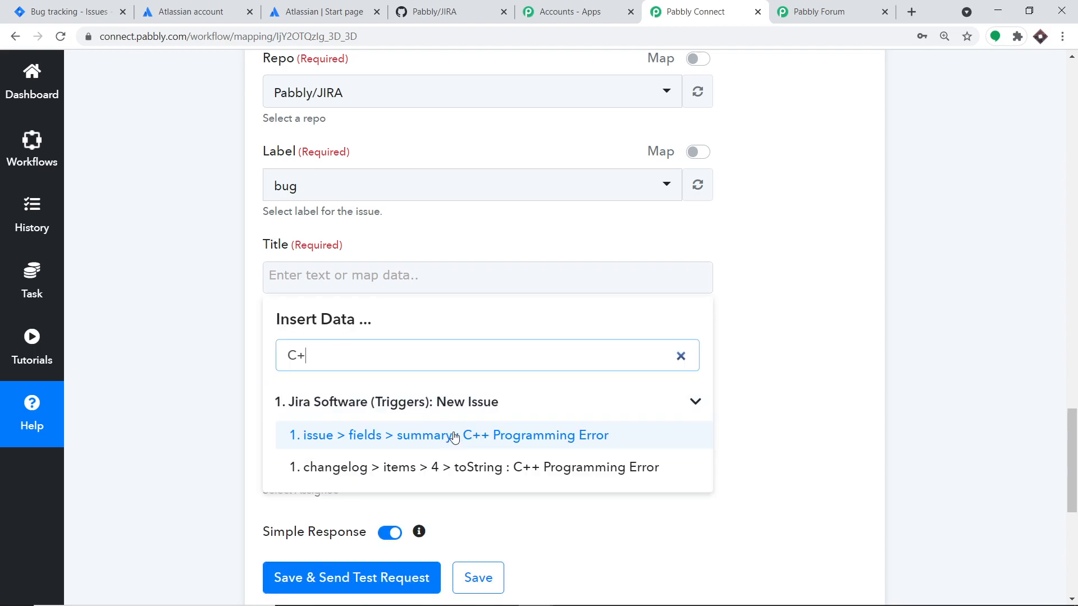
{"action": "left_click", "coordinate": [454, 436]}
{"action": "left_click", "coordinate": [782, 234]}
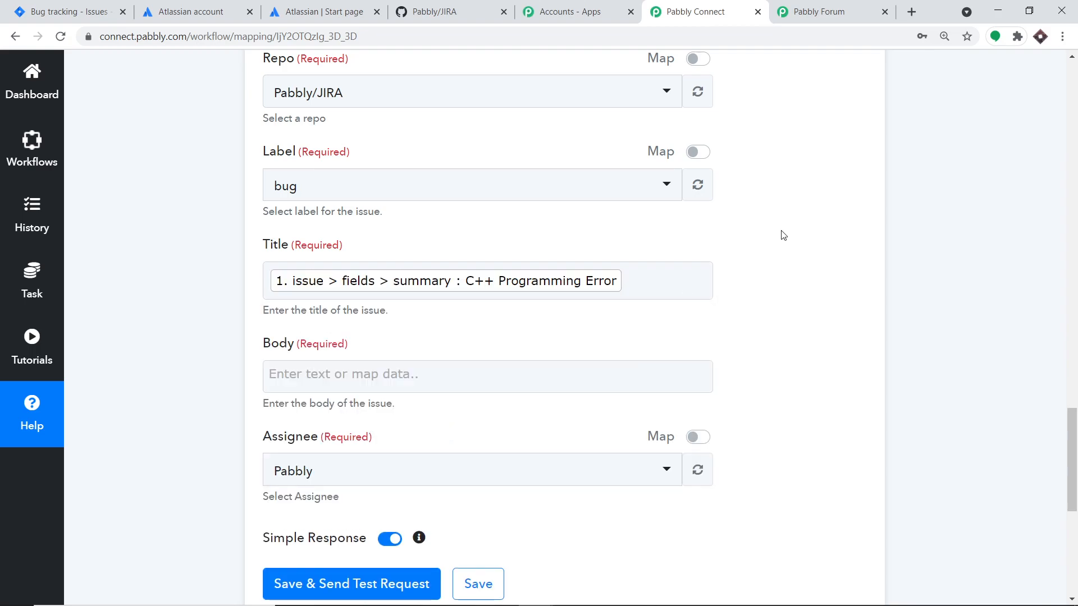
Step: Map the issue Body to the Jira trigger's issue > fields > description value, searching the trigger data for "FOR"
{"action": "scroll", "coordinate": [662, 213], "scroll_direction": "down", "scroll_amount": 2}
{"action": "left_click", "coordinate": [421, 240]}
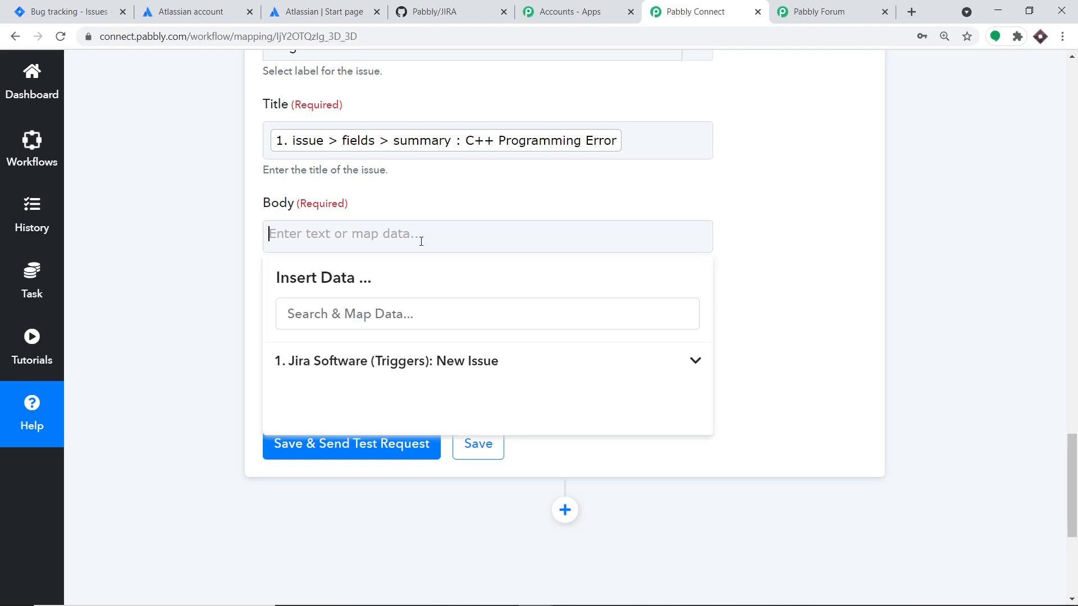
{"action": "left_click", "coordinate": [425, 363]}
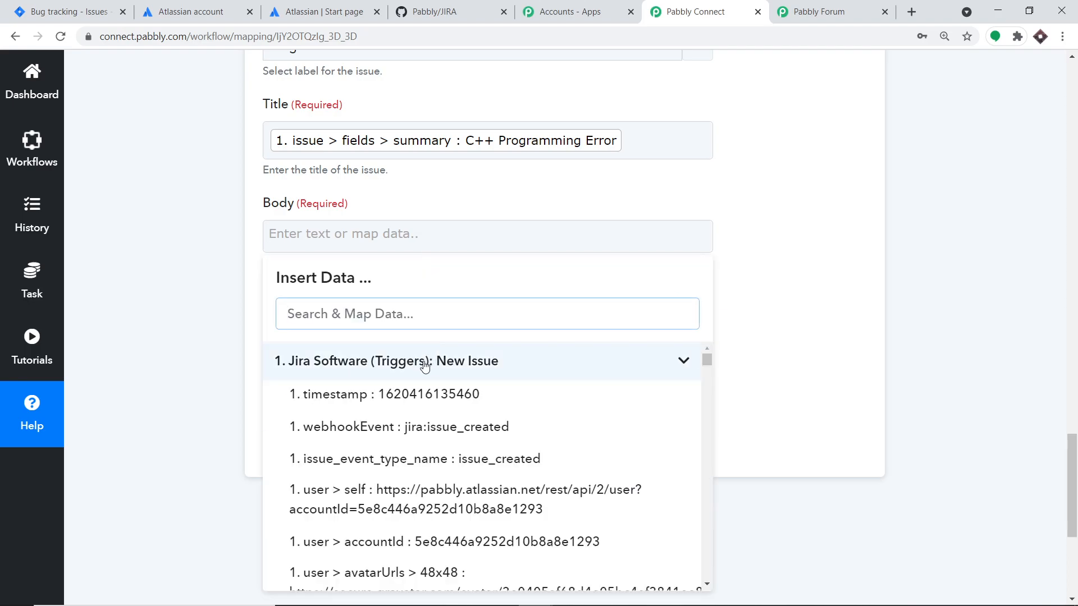
{"action": "type", "text": "FOR"}
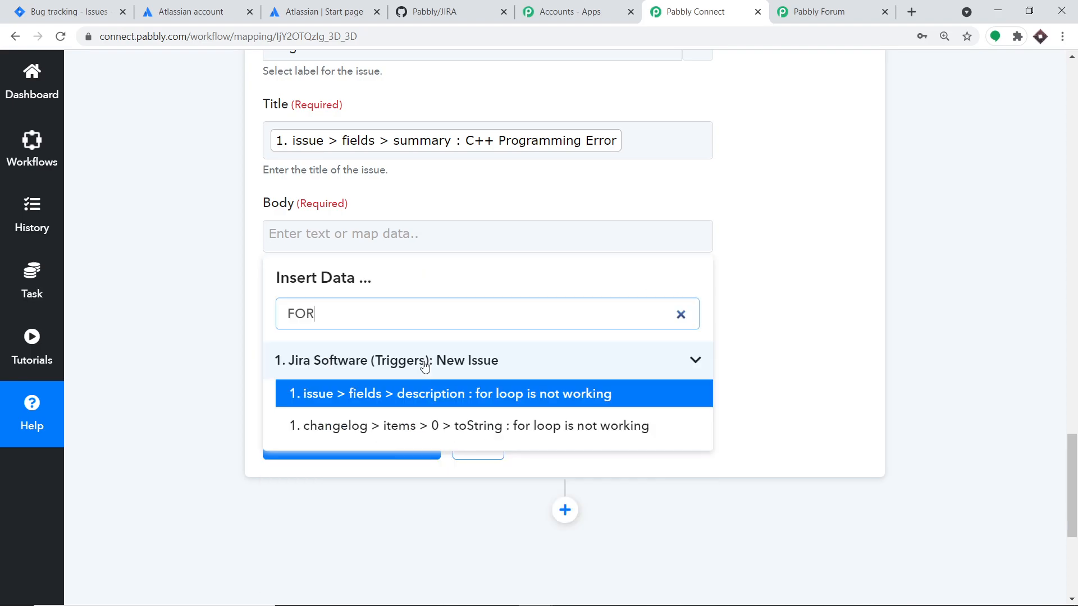
{"action": "left_click", "coordinate": [536, 394]}
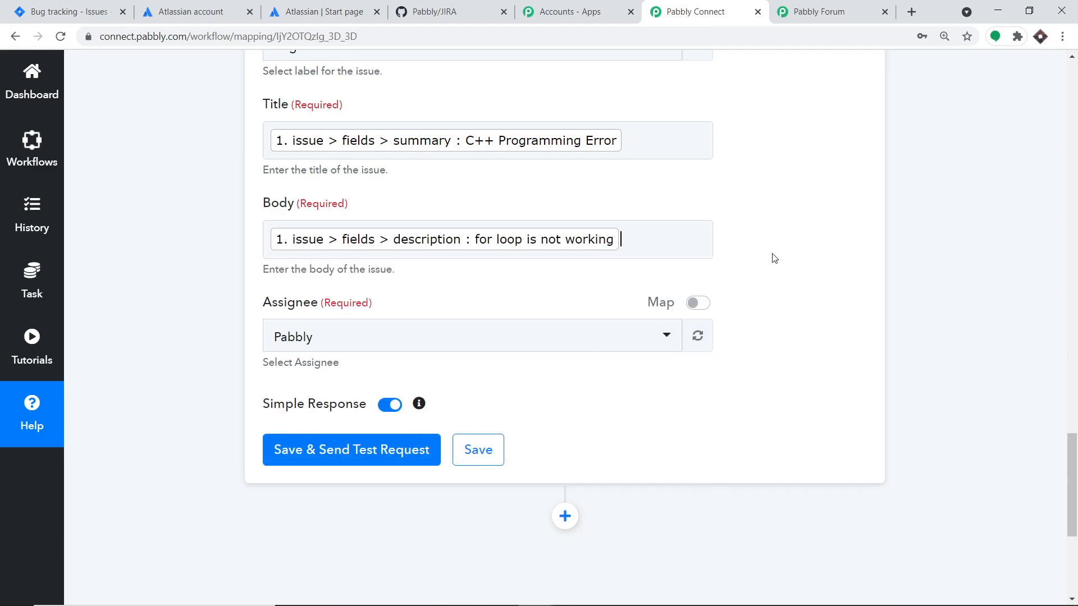
{"action": "left_click", "coordinate": [836, 222]}
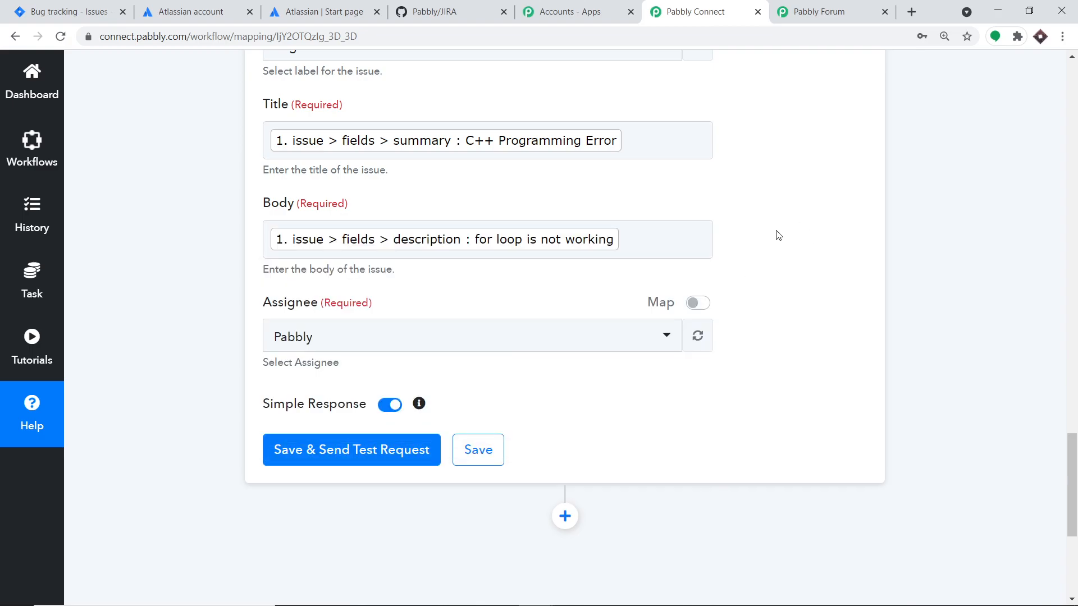
Step: Check the JIRA repository on GitHub and select Pabbly as the Assignee in the Pabbly Connect action
{"action": "left_click", "coordinate": [428, 347]}
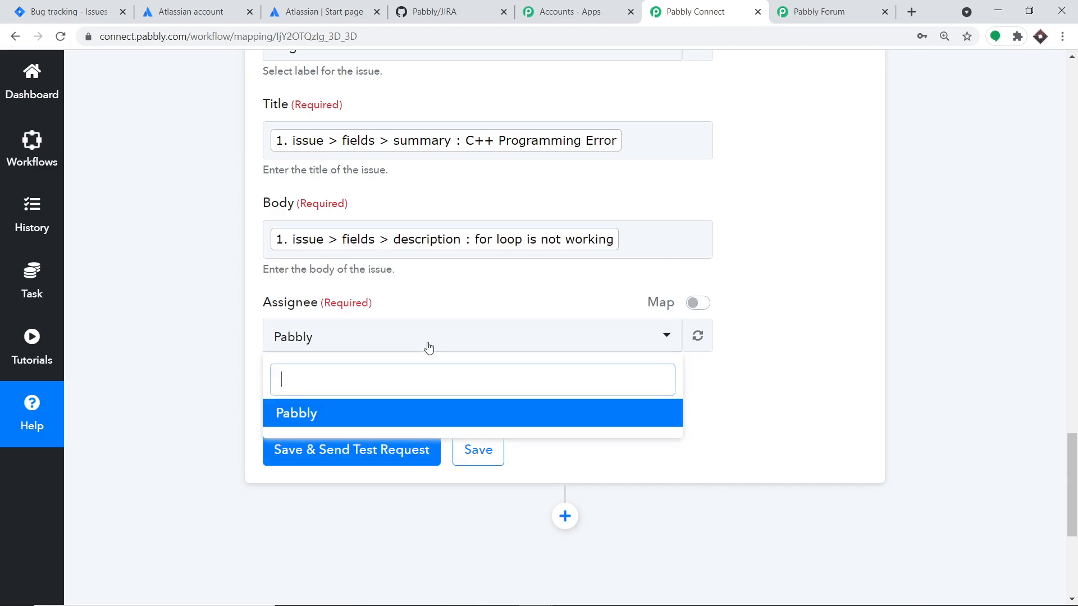
{"action": "left_click", "coordinate": [484, 7]}
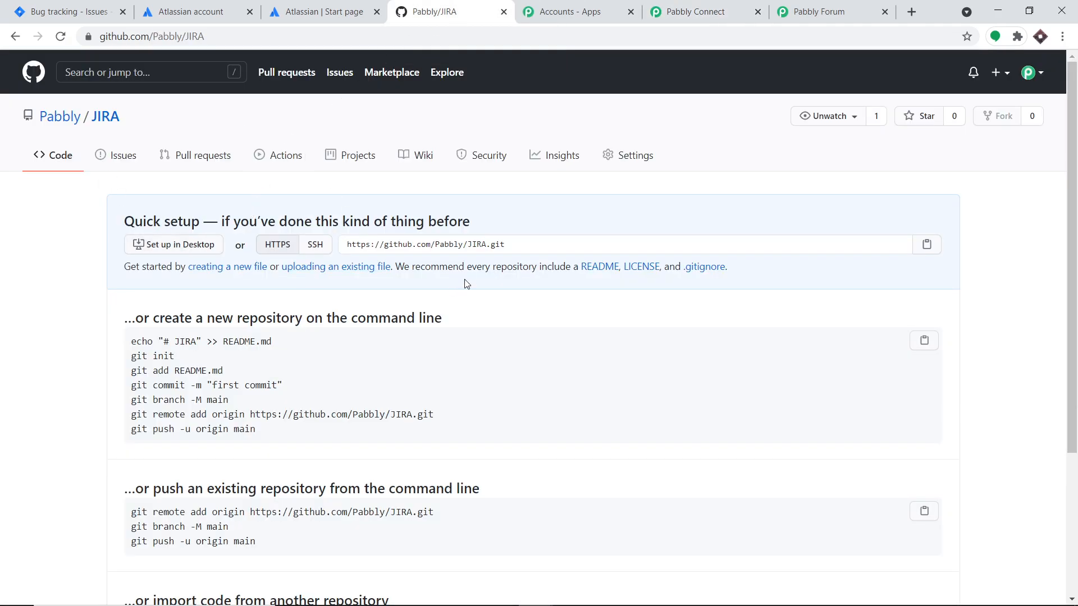
{"action": "left_click", "coordinate": [719, 9]}
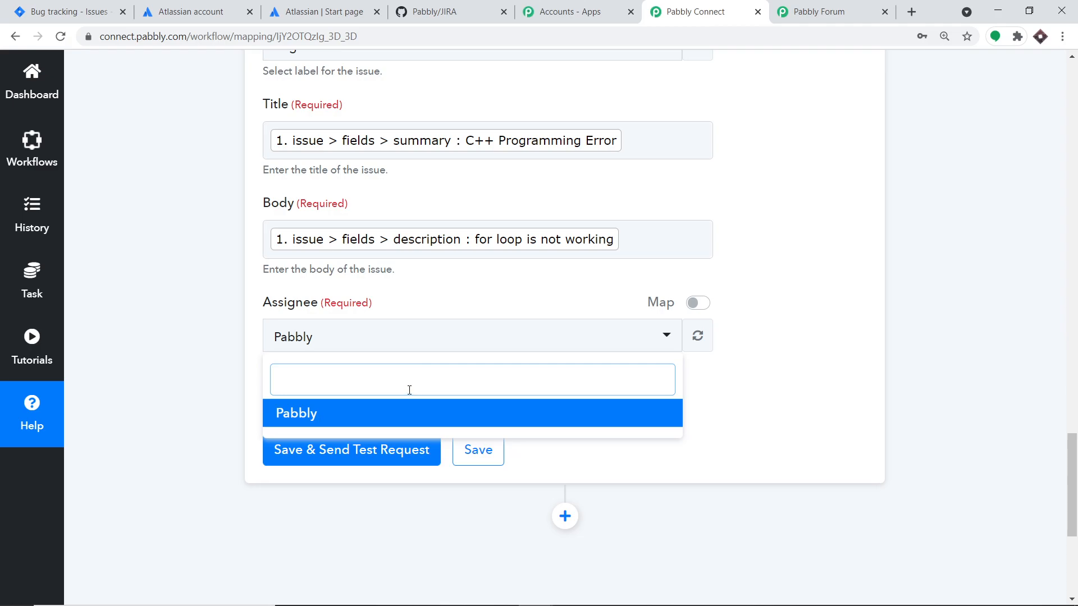
{"action": "left_click", "coordinate": [413, 414]}
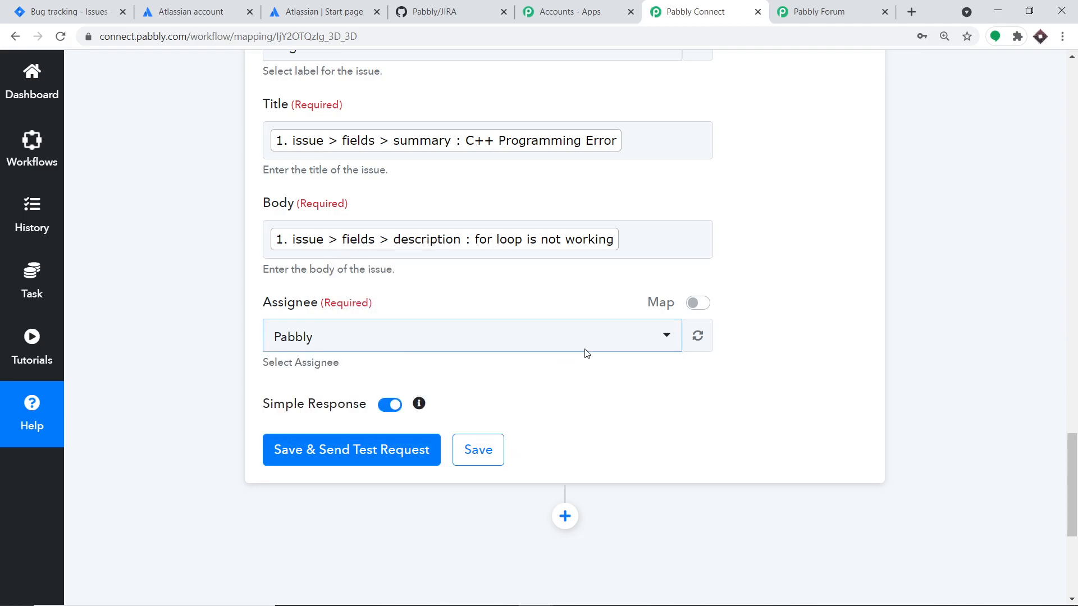
Step: Save the GitHub action with a test request and check the JIRA repository's issues on GitHub
{"action": "scroll", "coordinate": [801, 264], "scroll_direction": "up", "scroll_amount": 5}
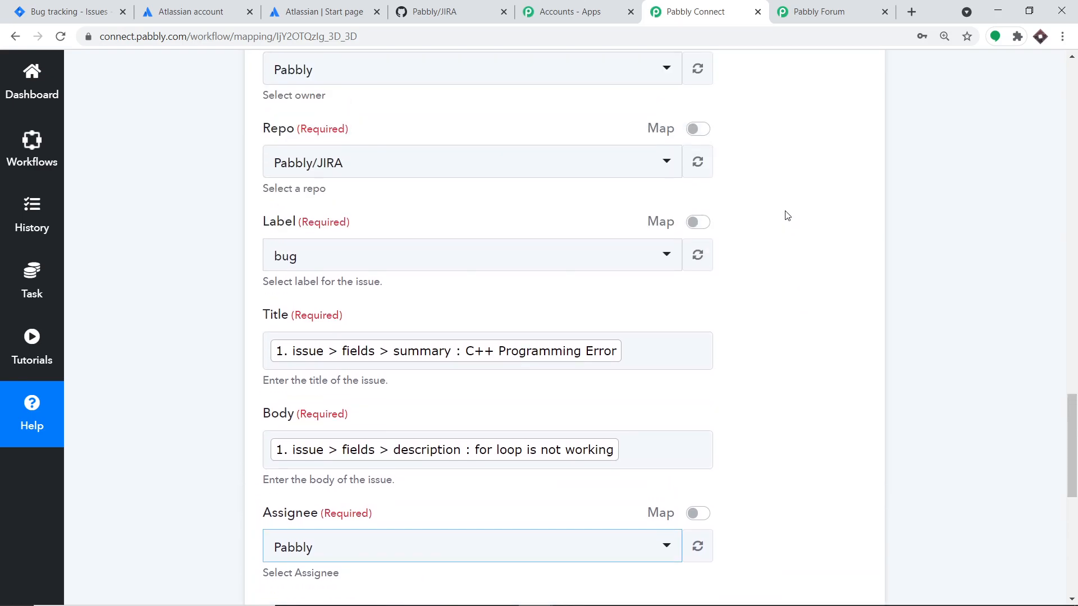
{"action": "scroll", "coordinate": [763, 128], "scroll_direction": "down", "scroll_amount": 8}
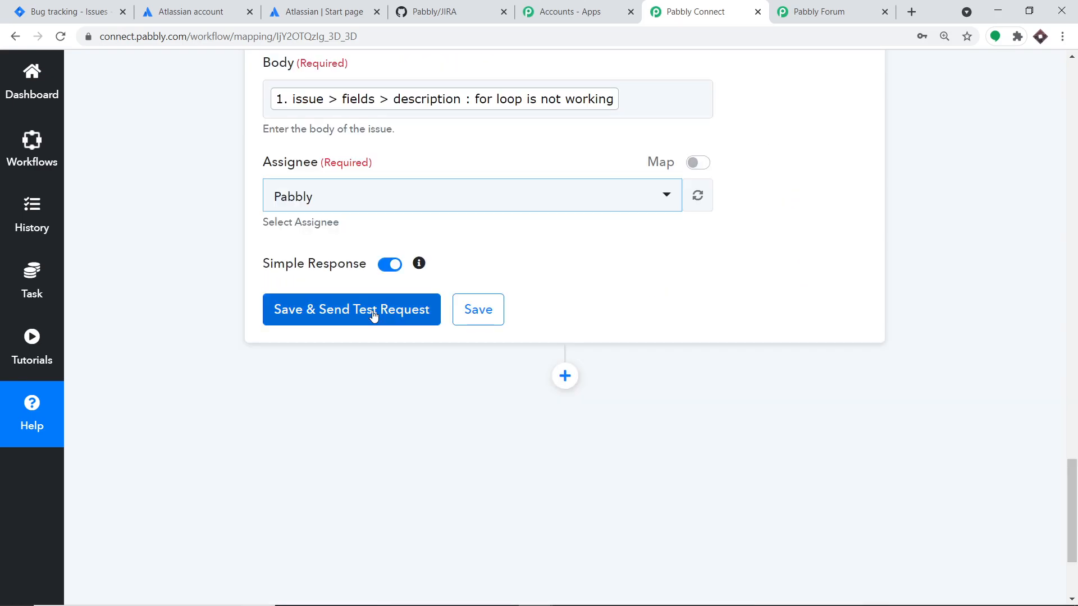
{"action": "left_click", "coordinate": [372, 311]}
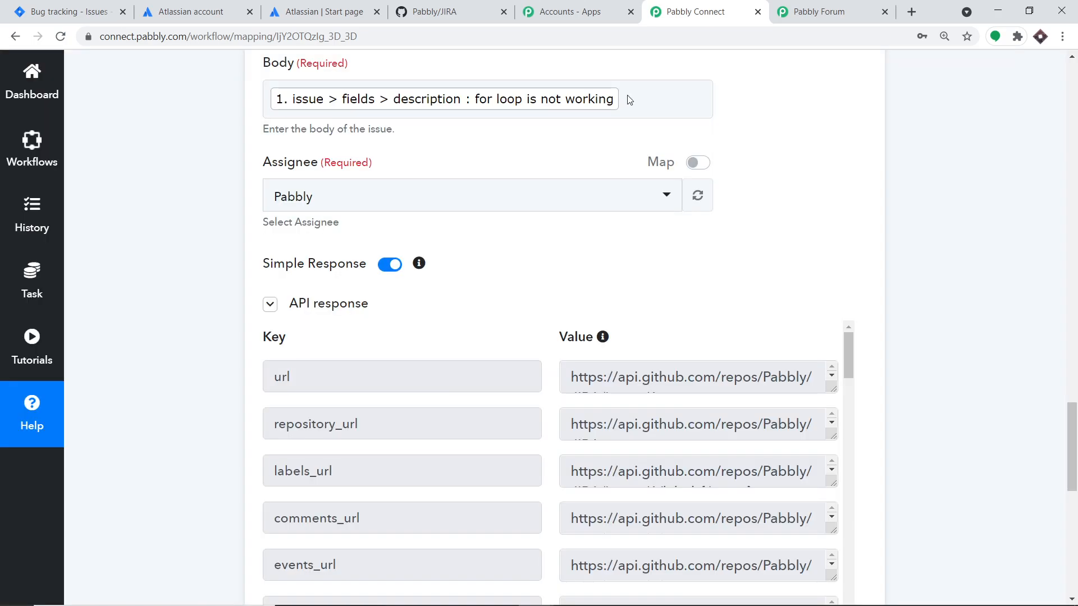
{"action": "left_click", "coordinate": [444, 11]}
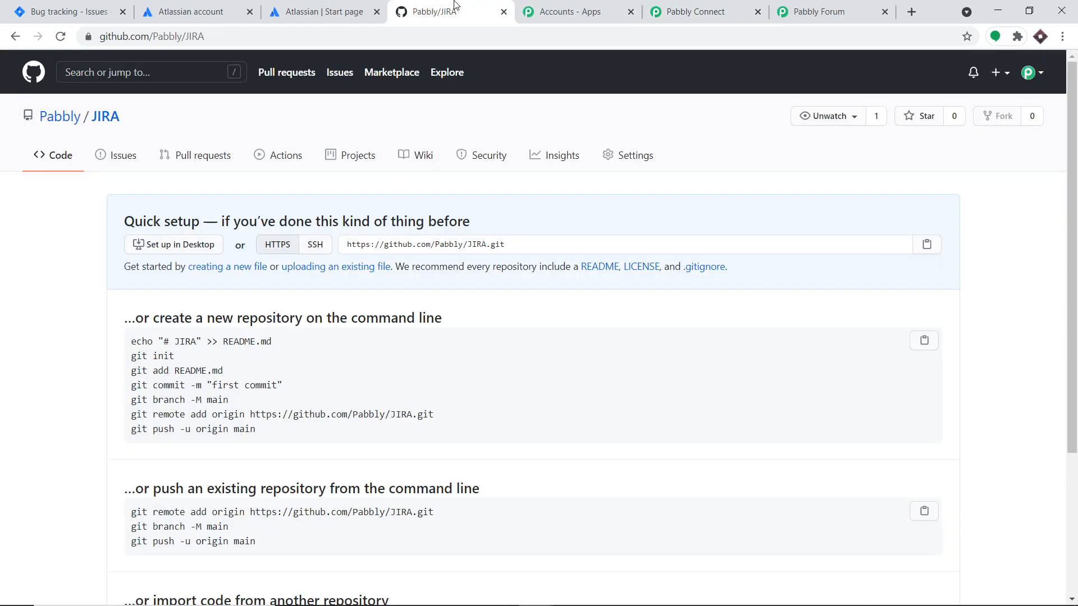
{"action": "left_click", "coordinate": [112, 159]}
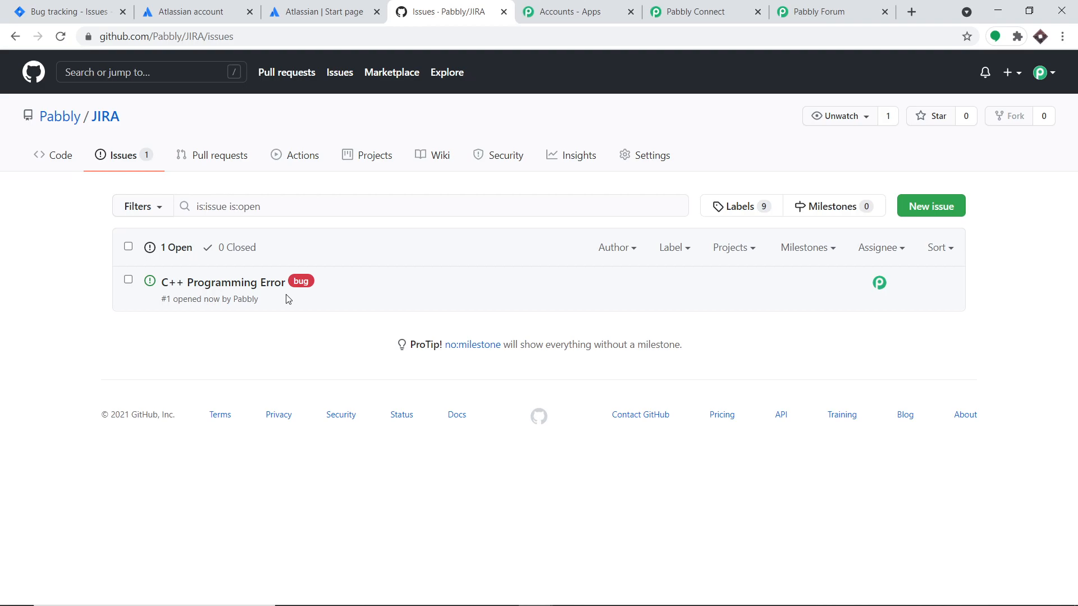
Step: Return to the Pabbly Connect workflow and collapse the GitHub action and the Jira trigger
{"action": "left_click", "coordinate": [695, 11]}
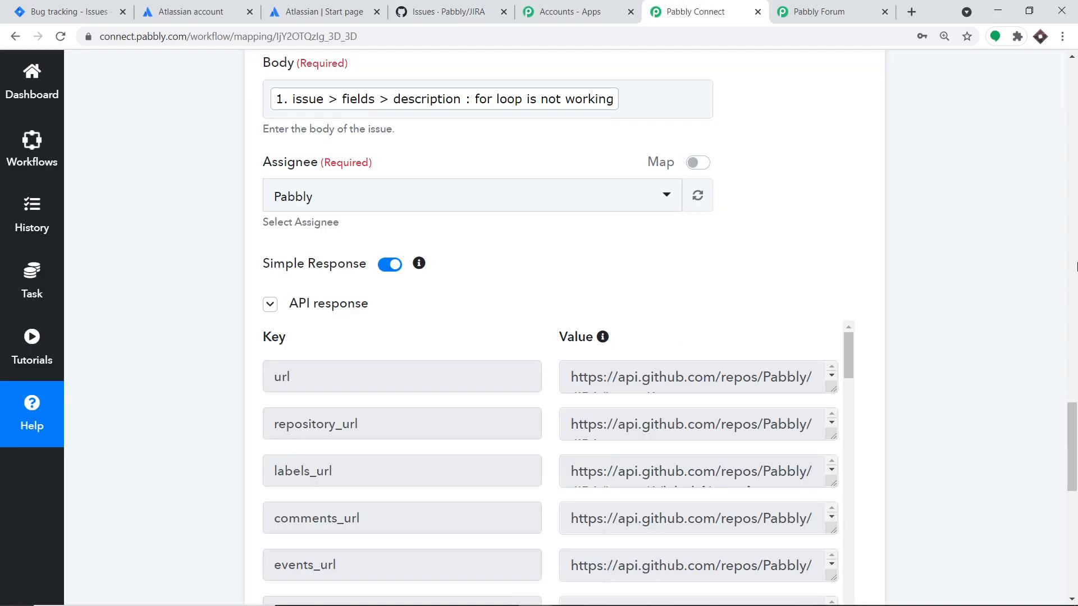
{"action": "scroll", "coordinate": [1074, 265], "scroll_direction": "down", "scroll_amount": 10}
{"action": "left_click", "coordinate": [590, 446]}
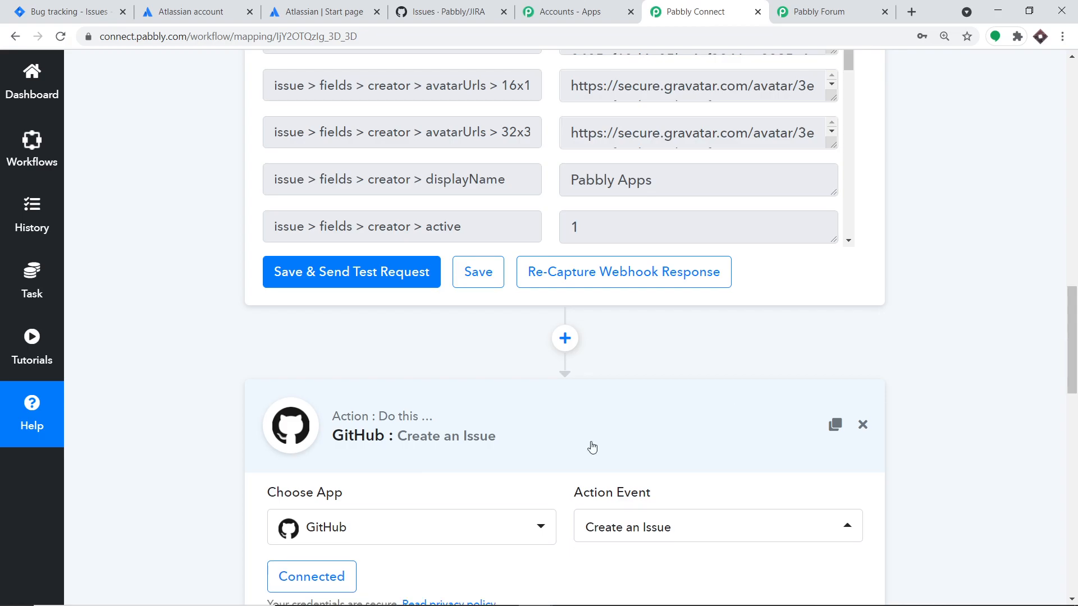
{"action": "scroll", "coordinate": [597, 446], "scroll_direction": "up", "scroll_amount": 20}
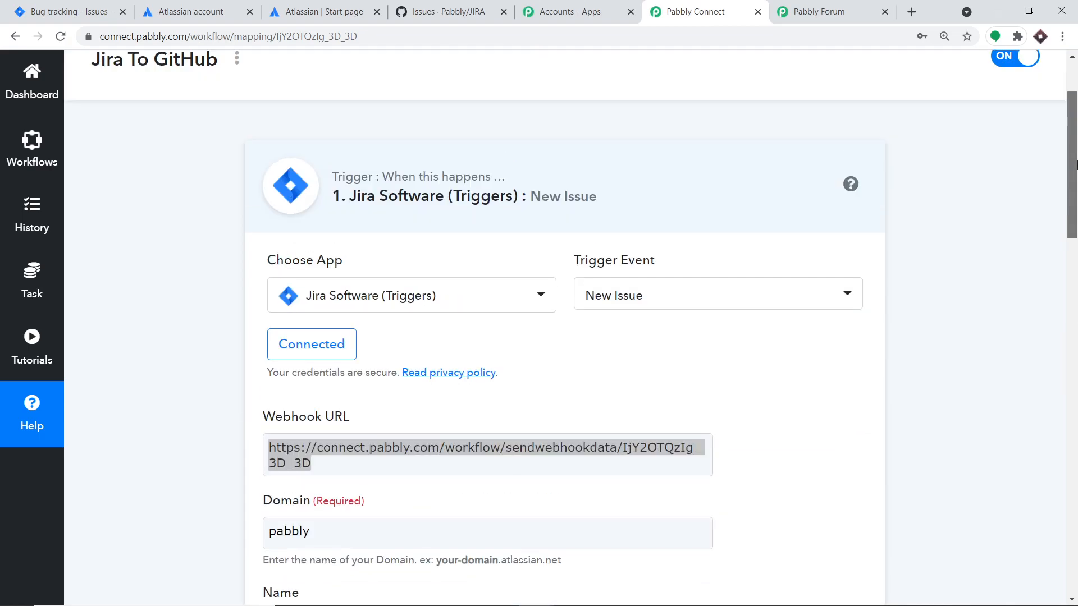
{"action": "left_click", "coordinate": [534, 295]}
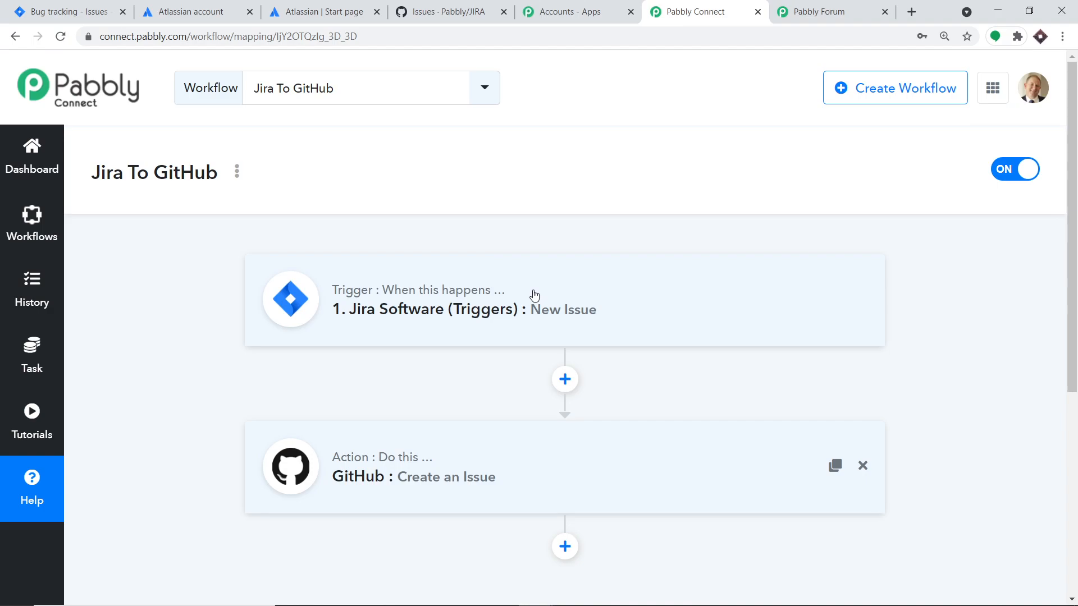